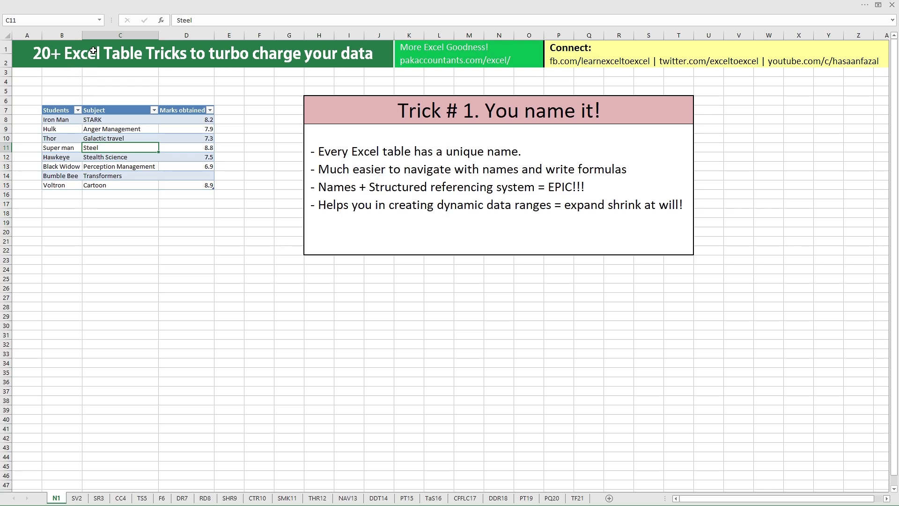
# Jump by name to the AirCraftSales table and from there to the SuperStudents table.
pyautogui.click(99, 19)
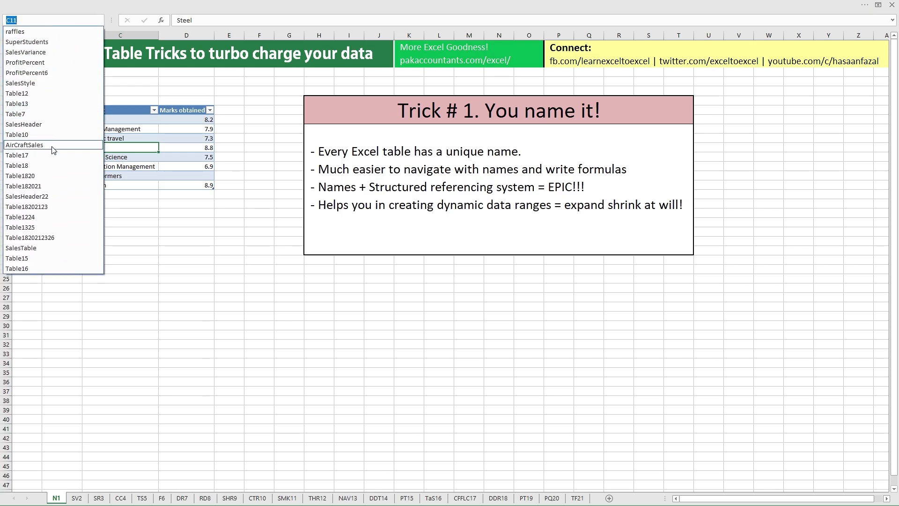
pyautogui.click(53, 147)
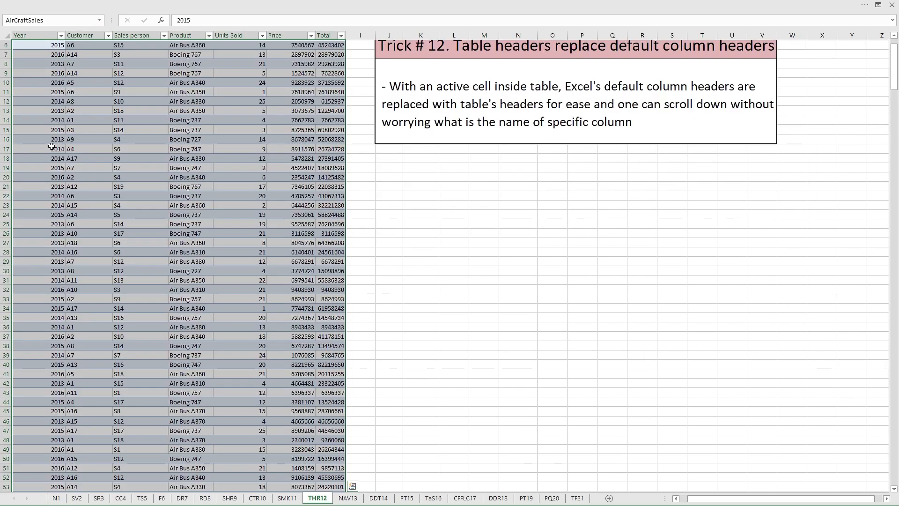
pyautogui.click(99, 20)
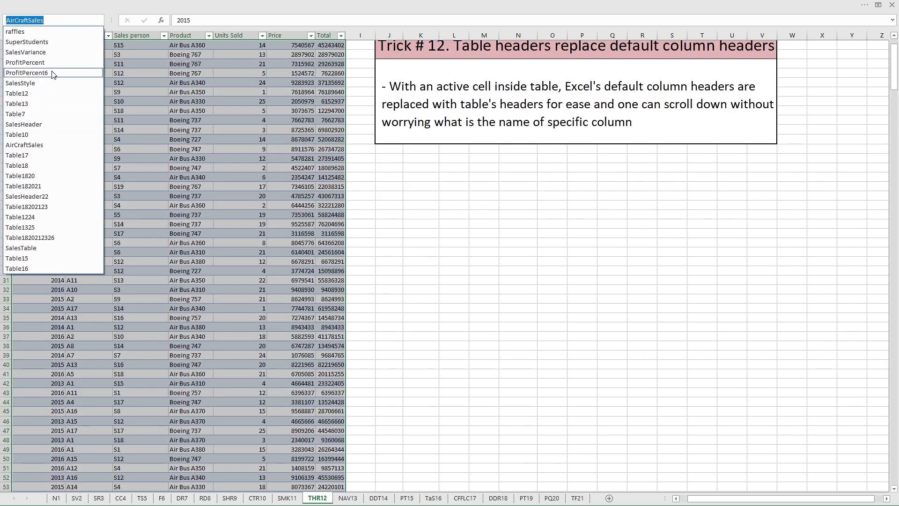
pyautogui.click(46, 43)
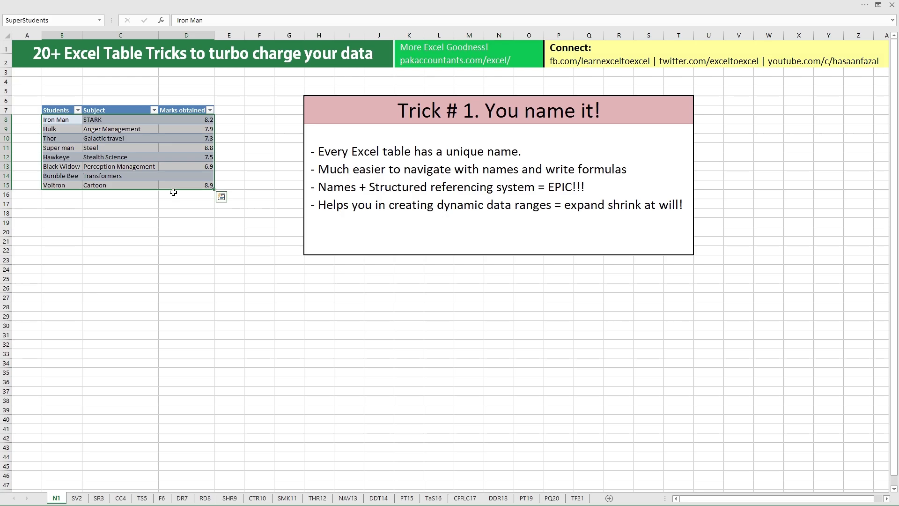
# On the SV2 sheet, resize the product sales table to add two columns through column G and extend it down to row 23.
pyautogui.click(77, 497)
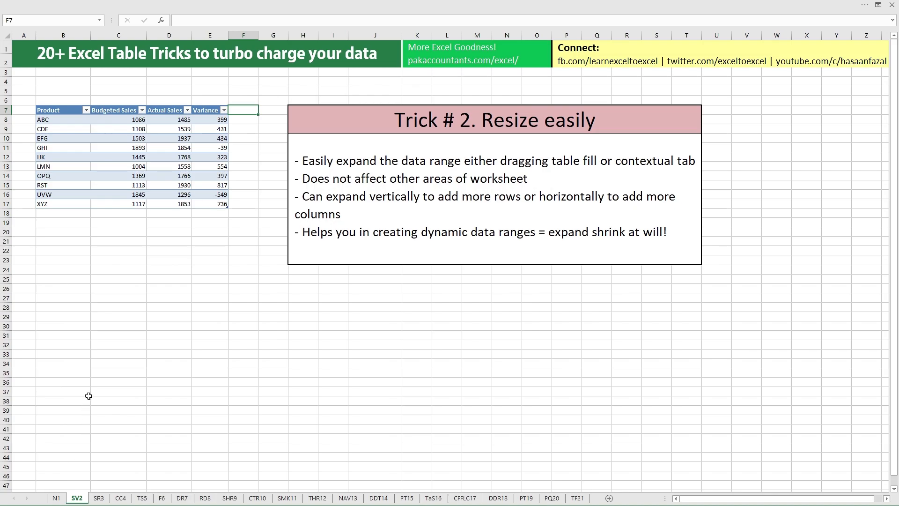
pyautogui.click(238, 250)
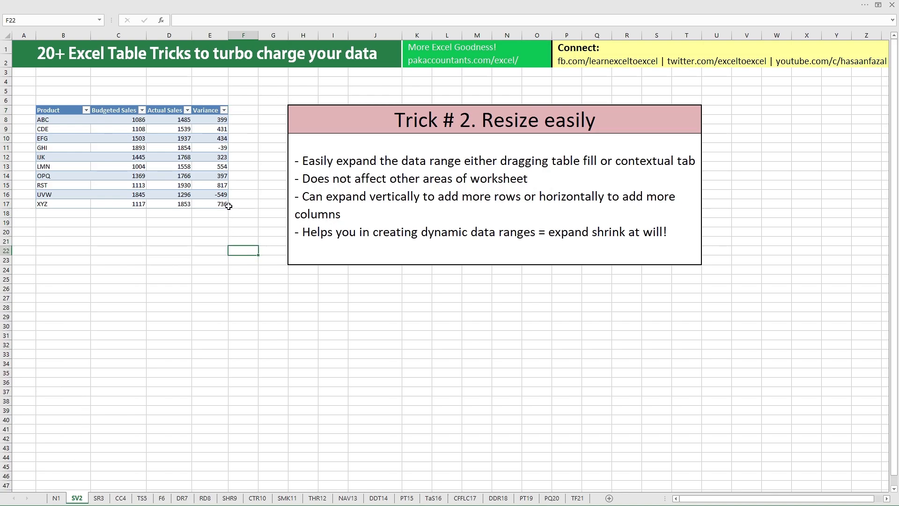
pyautogui.moveTo(227, 206); pyautogui.dragTo(275, 206)
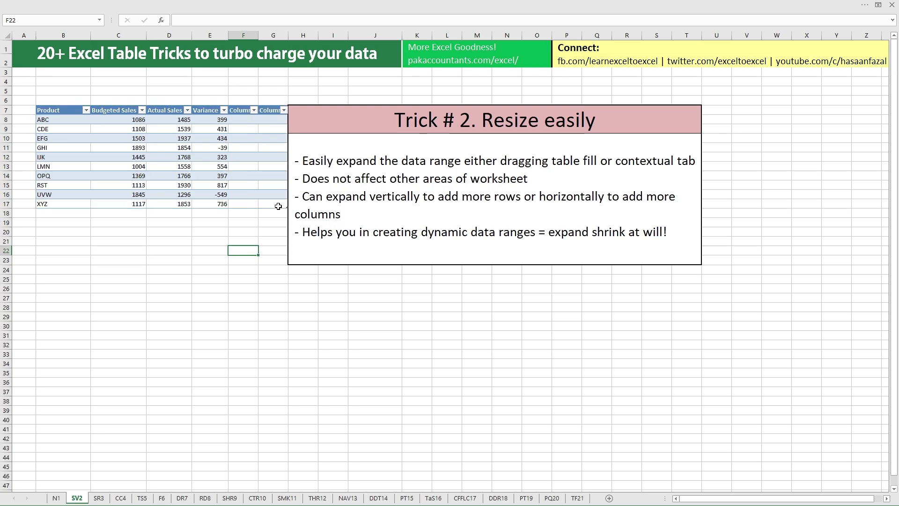
pyautogui.moveTo(286, 206); pyautogui.dragTo(283, 265)
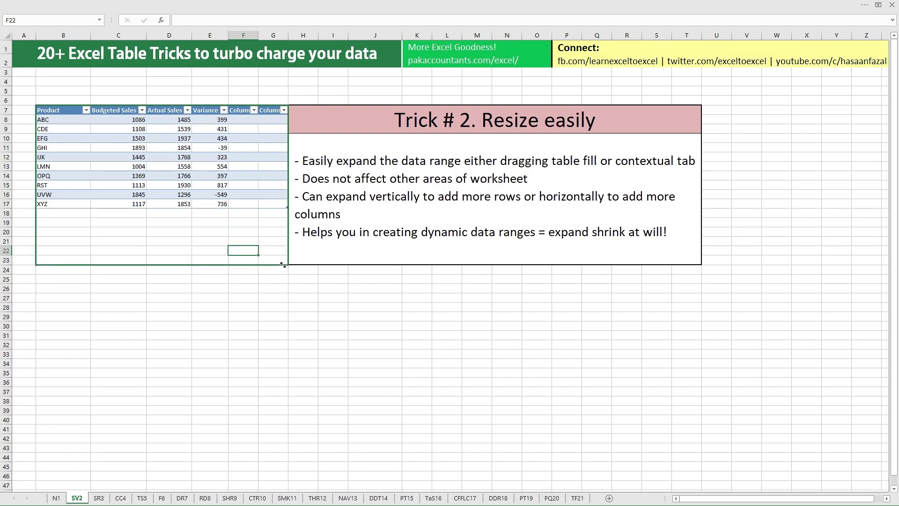
pyautogui.moveTo(283, 265); pyautogui.dragTo(283, 265)
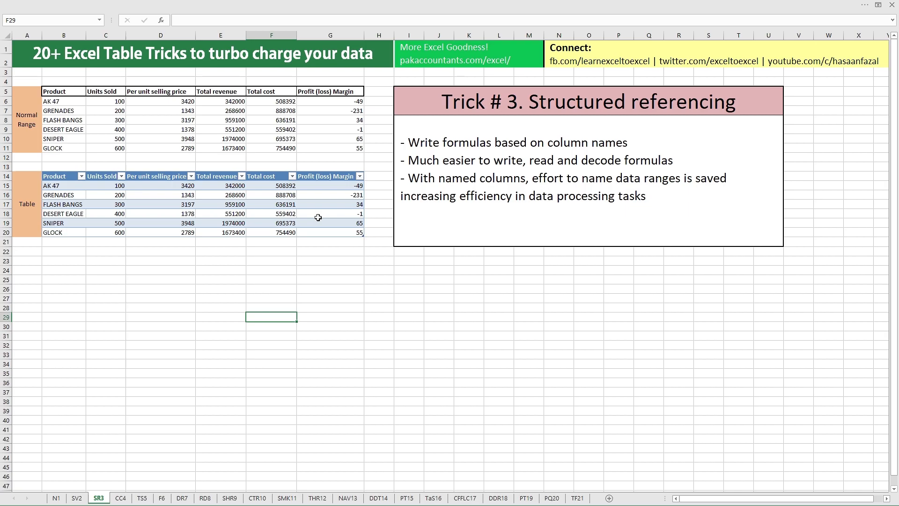
pyautogui.click(175, 80)
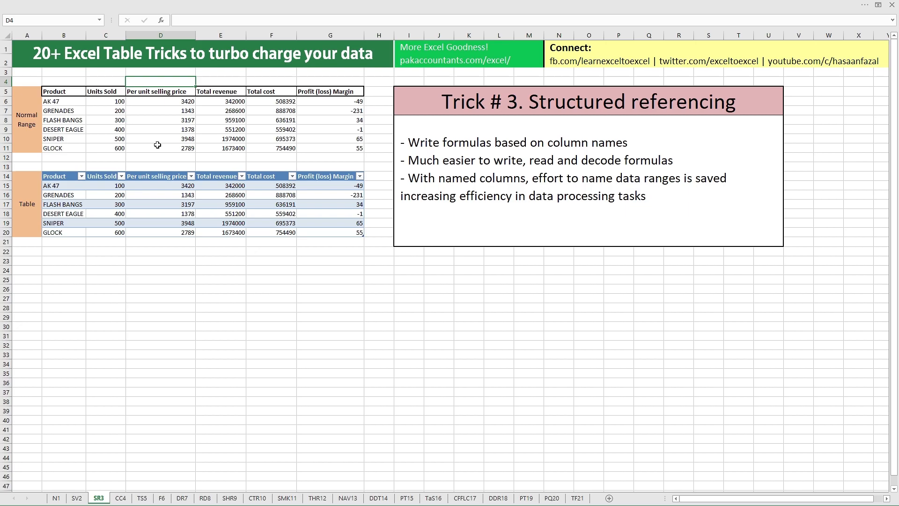
pyautogui.click(162, 102)
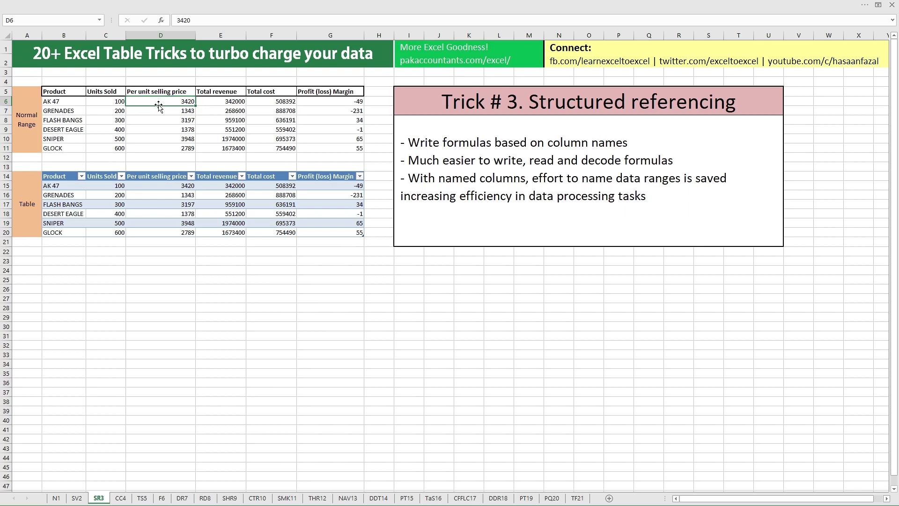
pyautogui.moveTo(159, 106); pyautogui.dragTo(326, 147)
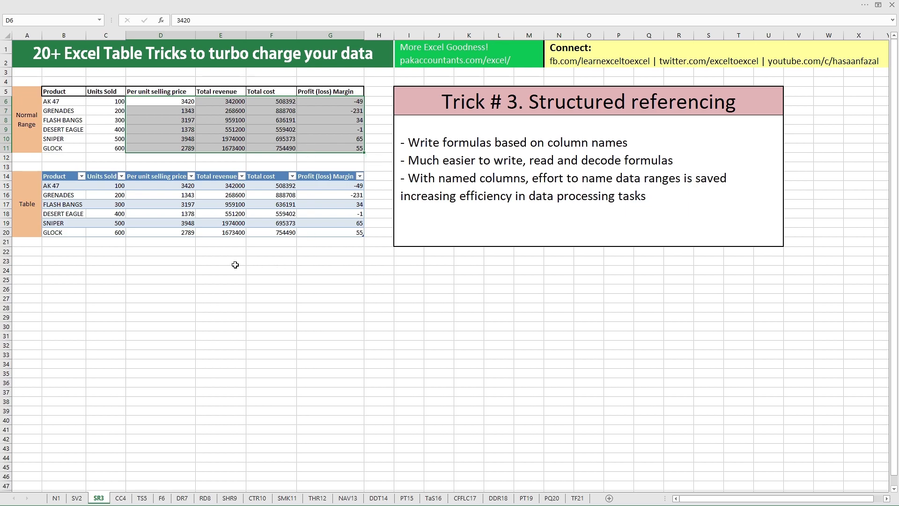
pyautogui.click(238, 262)
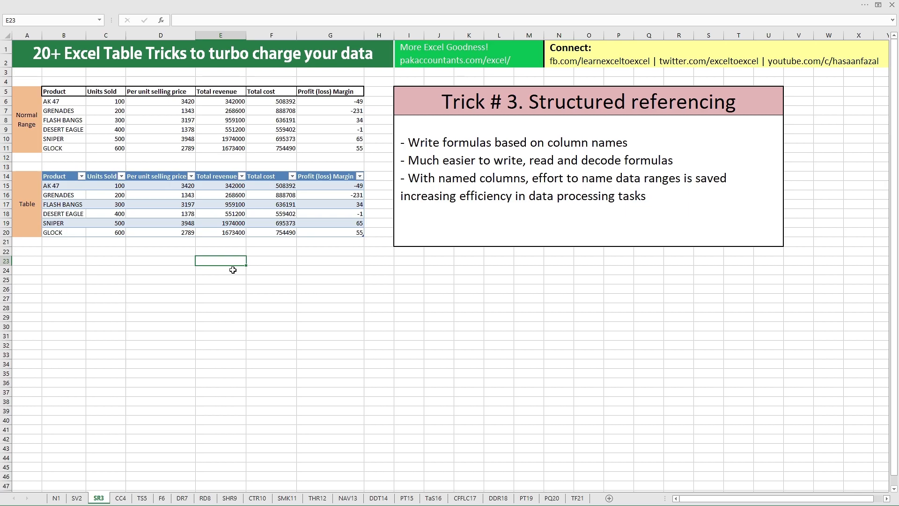
pyautogui.click(263, 261)
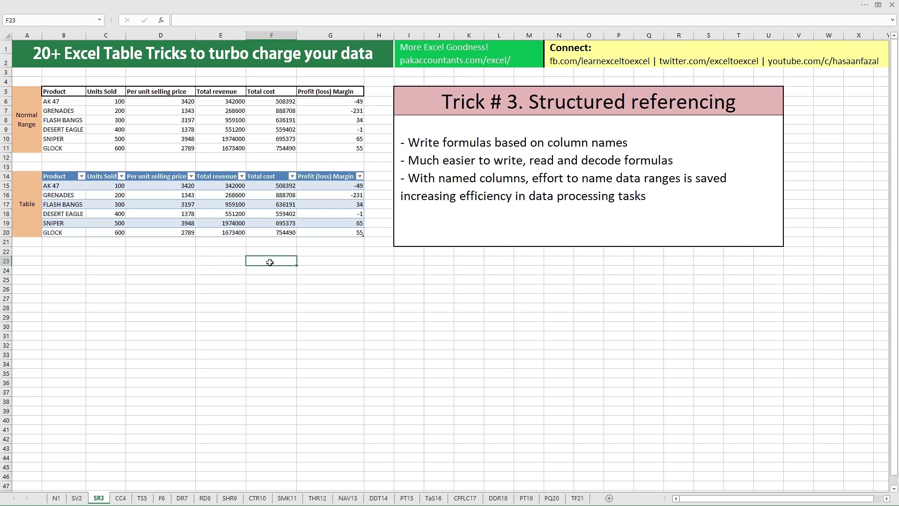
pyautogui.moveTo(270, 186); pyautogui.dragTo(271, 238)
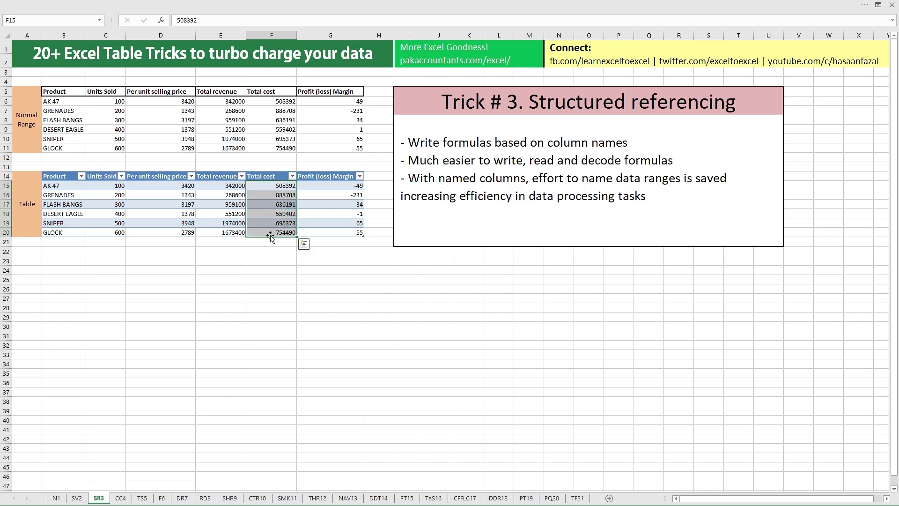
# Total the table's Total cost column in cell F23 with the cell-reference formula =SUM(F15:F20).
pyautogui.click(278, 262)
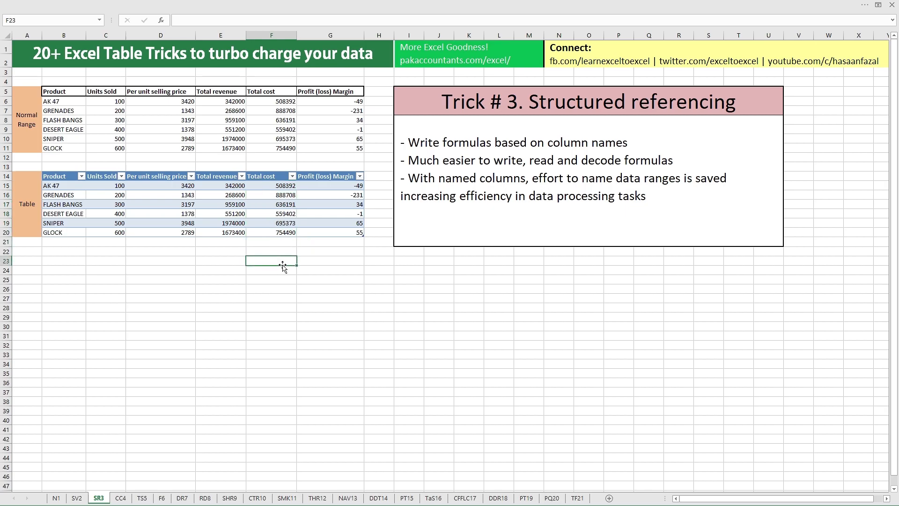
pyautogui.write('=SUBSTIT')
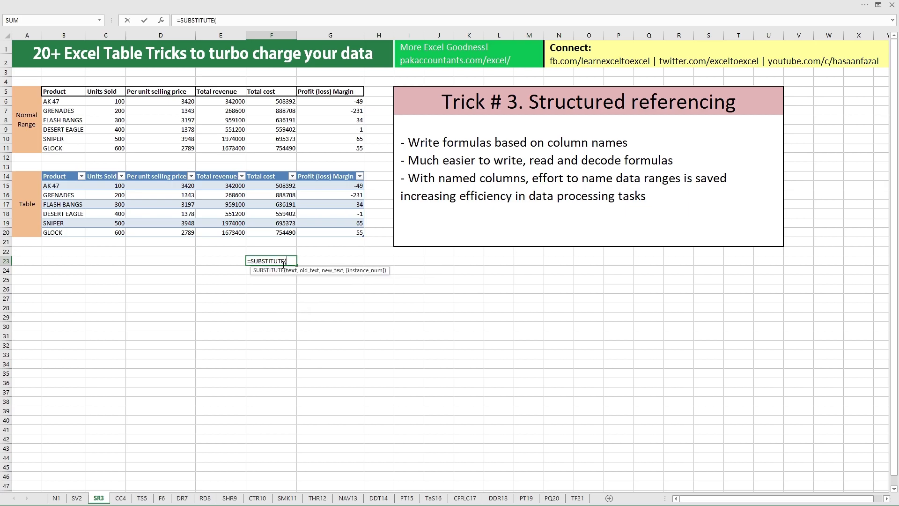
pyautogui.press('BackSpace')
pyautogui.press('BackSpace')
pyautogui.press('BackSpace')
pyautogui.press('BackSpace')
pyautogui.press('BackSpace')
pyautogui.write('M(')
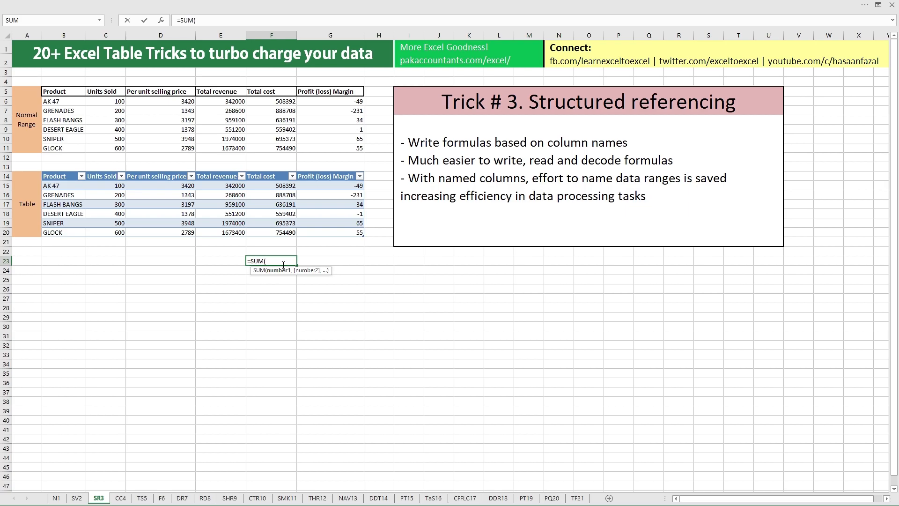
pyautogui.write('F14')
pyautogui.press('Down')
pyautogui.write(':')
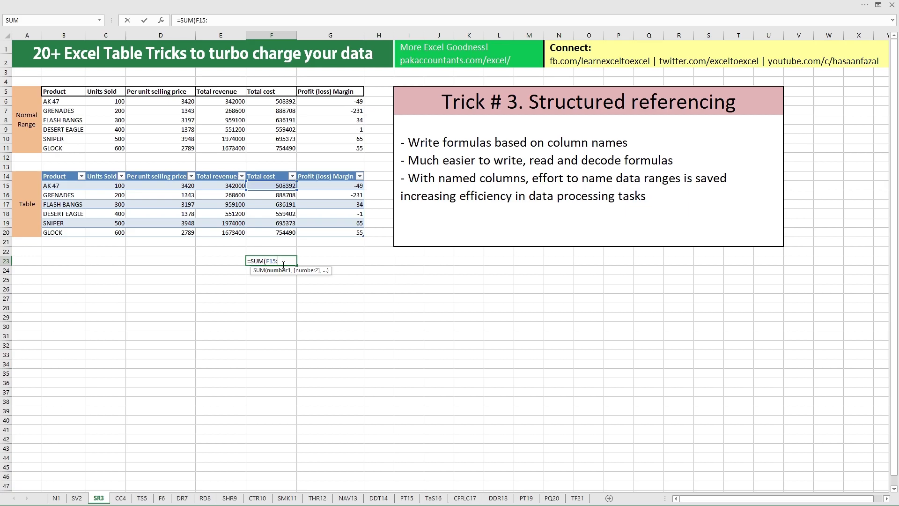
pyautogui.write('F20')
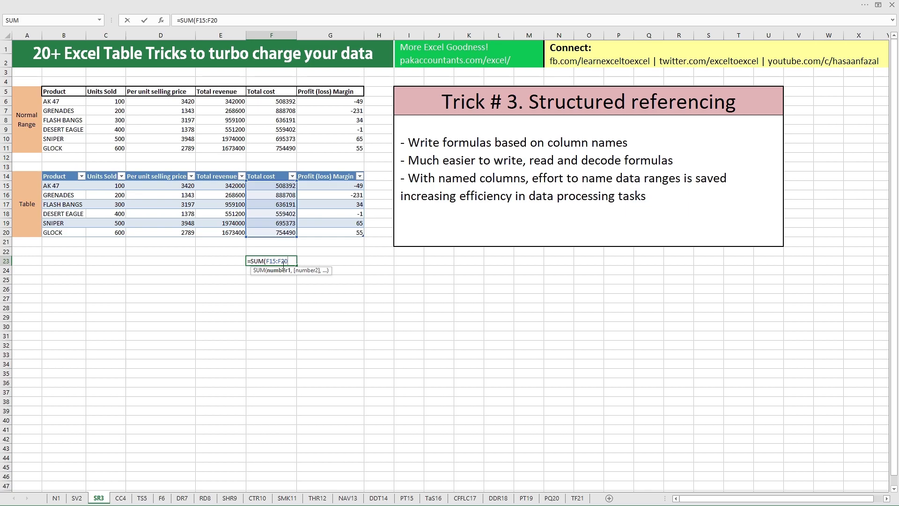
pyautogui.press('Return')
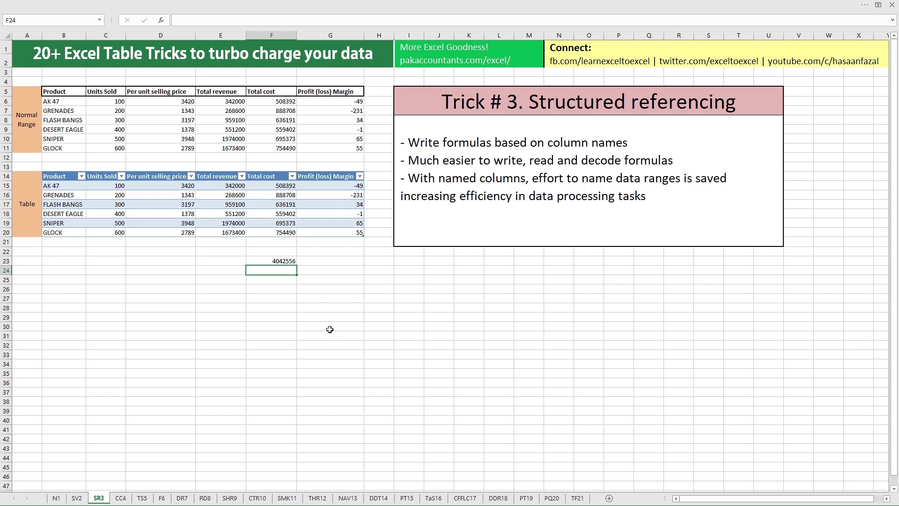
# Total the same column in cell F24 with the structured reference formula =SUM(ProfitPercent[Total cost]).
pyautogui.write('=SUM(')
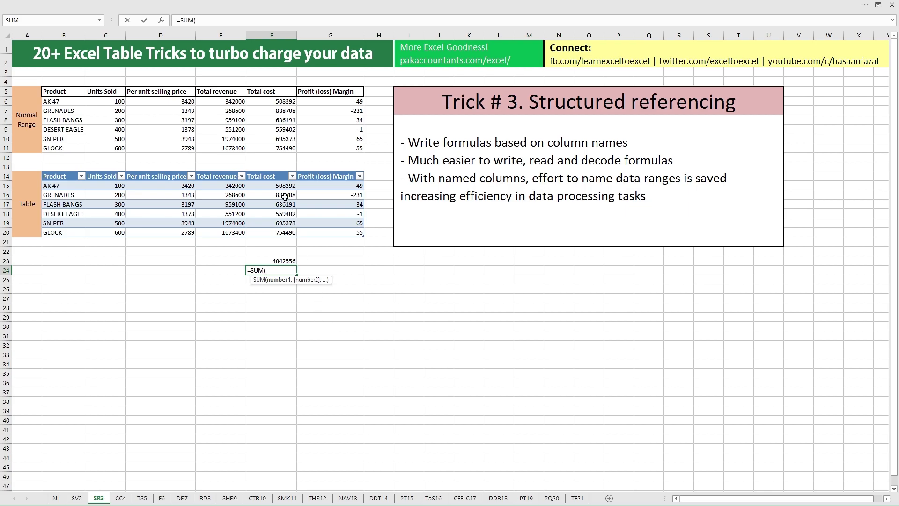
pyautogui.moveTo(278, 185); pyautogui.dragTo(281, 231)
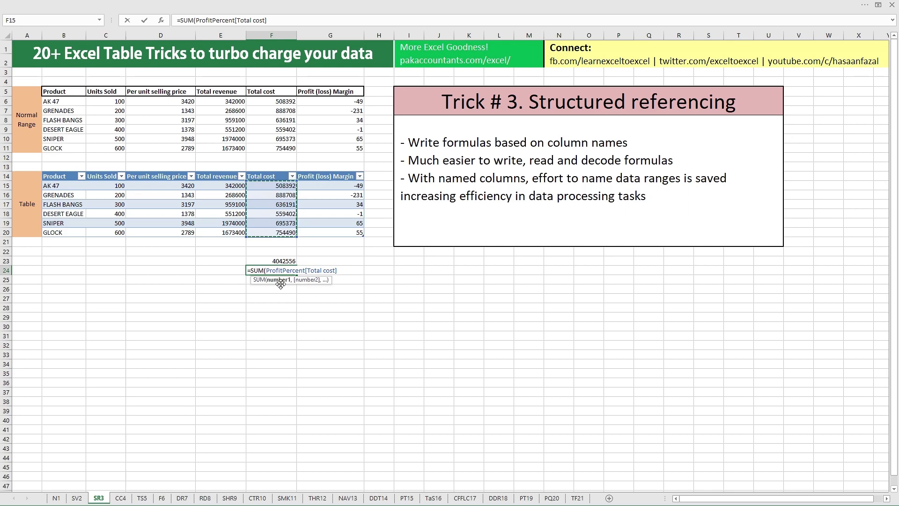
pyautogui.moveTo(251, 270); pyautogui.dragTo(335, 270)
pyautogui.moveTo(266, 271); pyautogui.dragTo(305, 270)
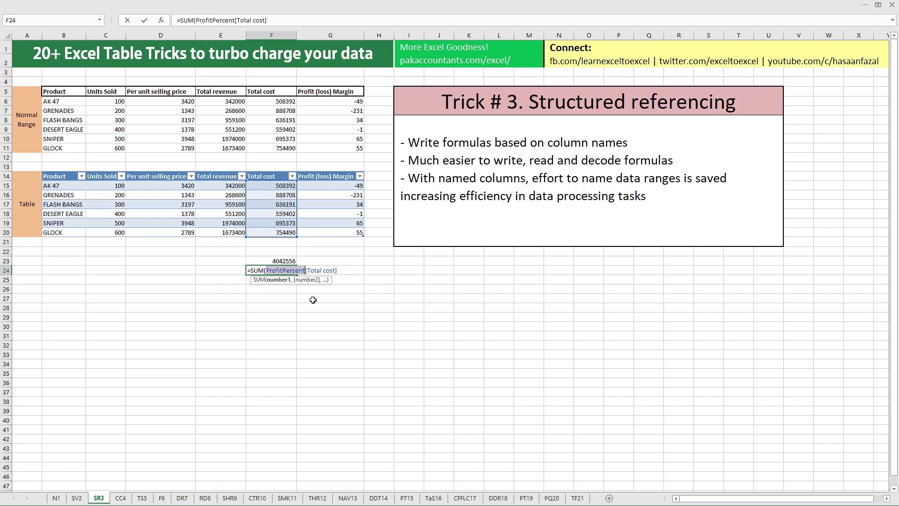
pyautogui.click(297, 270)
pyautogui.moveTo(251, 271); pyautogui.dragTo(335, 270)
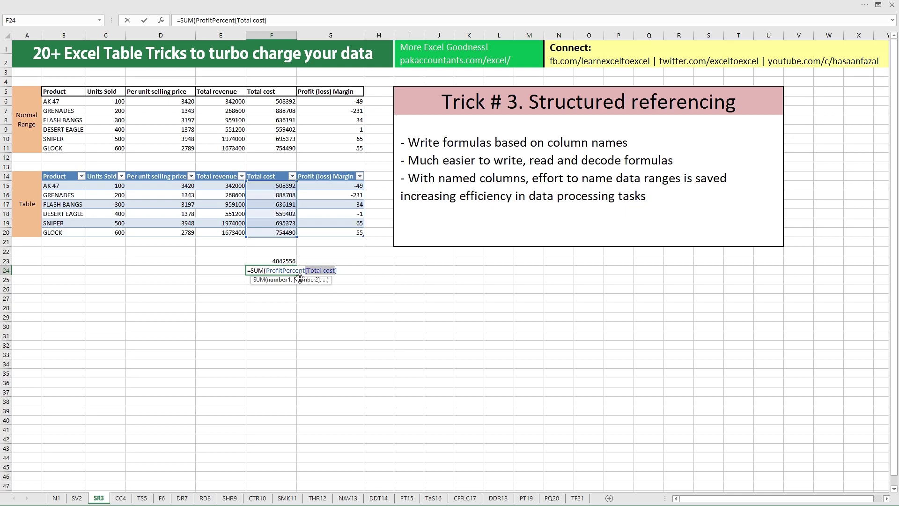
pyautogui.moveTo(265, 270); pyautogui.dragTo(305, 270)
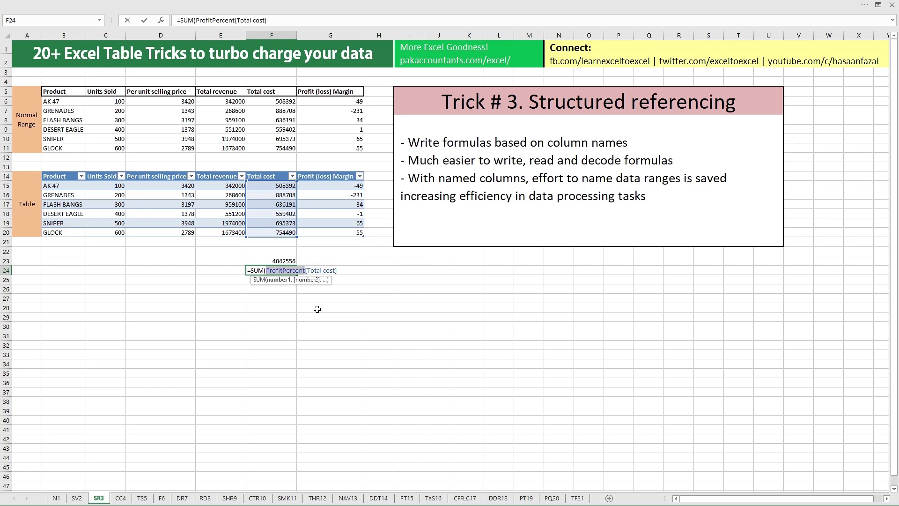
pyautogui.press('Return')
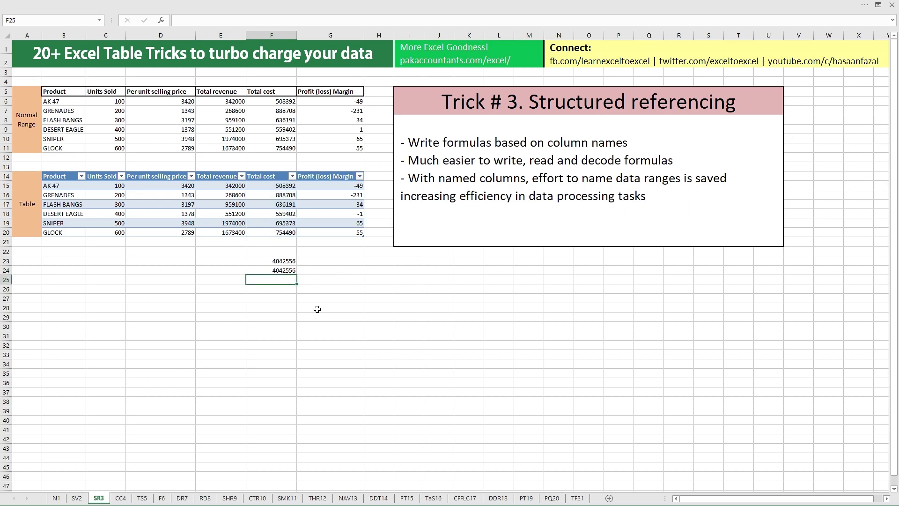
# Compare the cell-reference formula in F23 with the structured reference formula in F24.
pyautogui.click(277, 261)
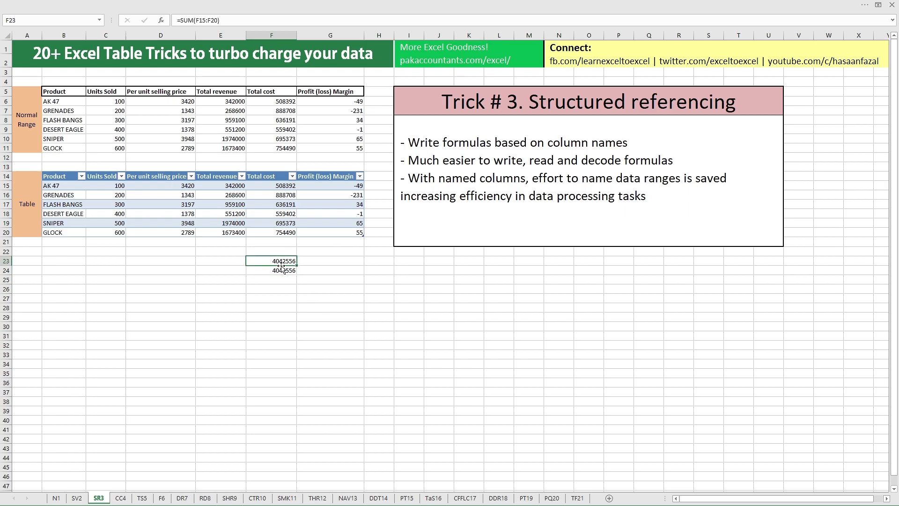
pyautogui.click(210, 19)
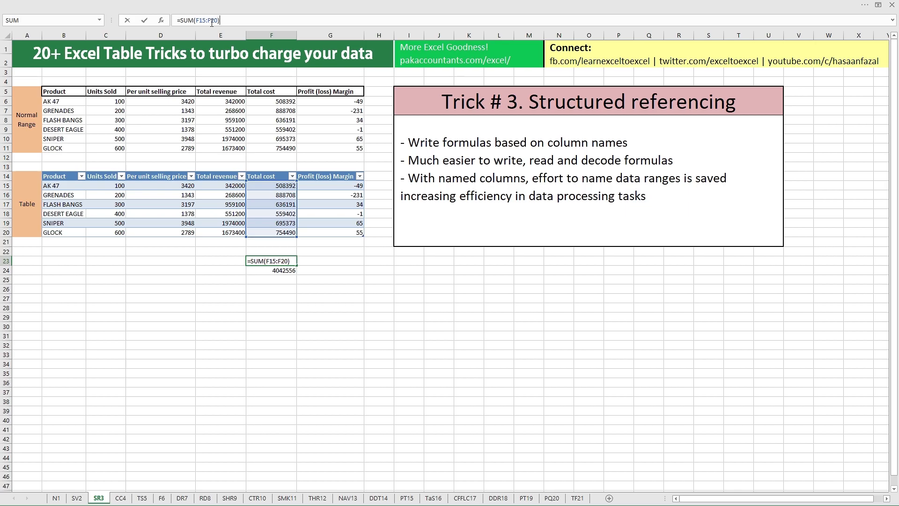
pyautogui.press('Escape')
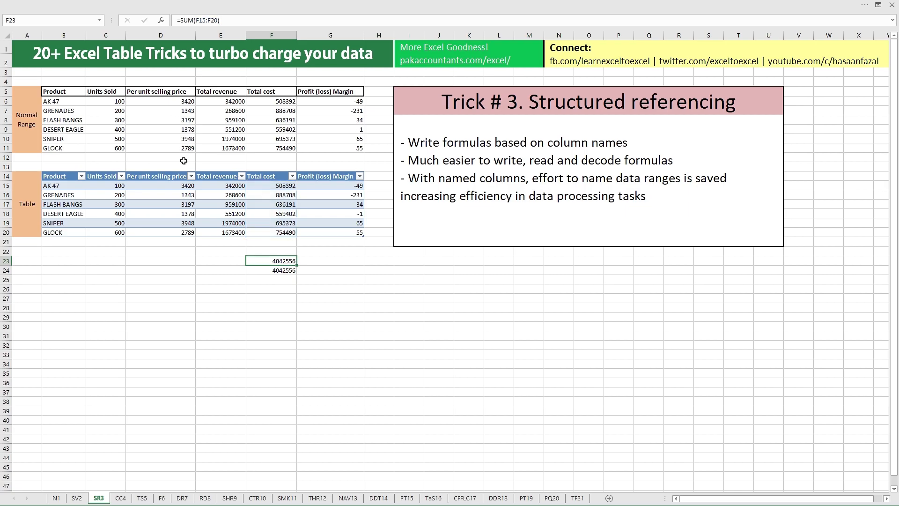
pyautogui.click(279, 269)
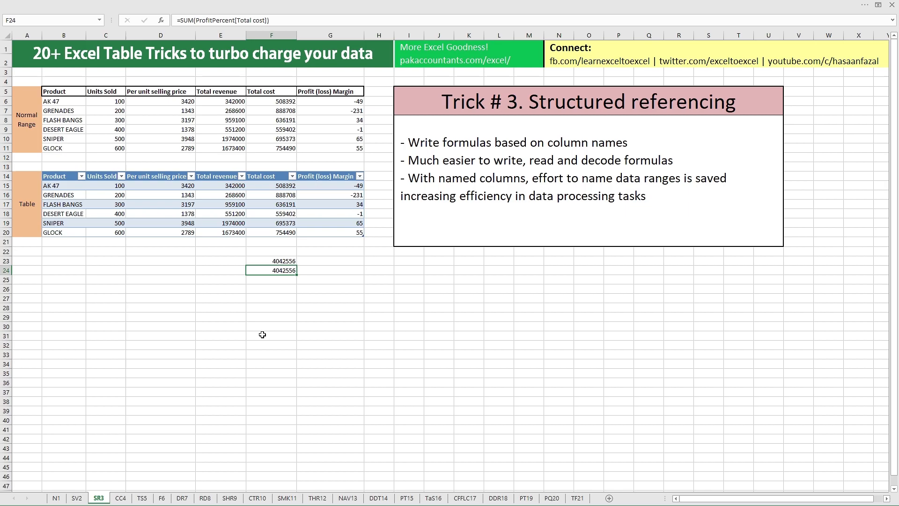
# On the CC4 sheet, clear the Total revenue column's formulas in cells E6 to E11.
pyautogui.click(125, 498)
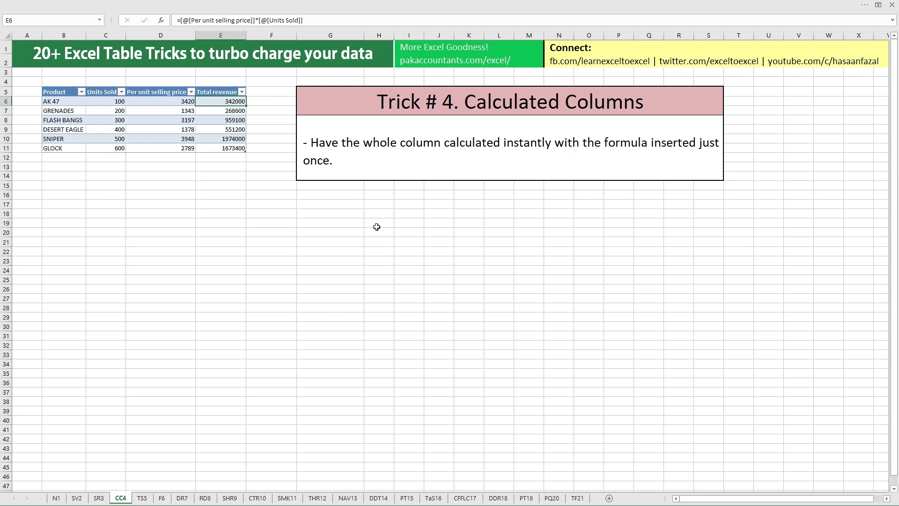
pyautogui.moveTo(222, 104); pyautogui.dragTo(232, 148)
pyautogui.press('Delete')
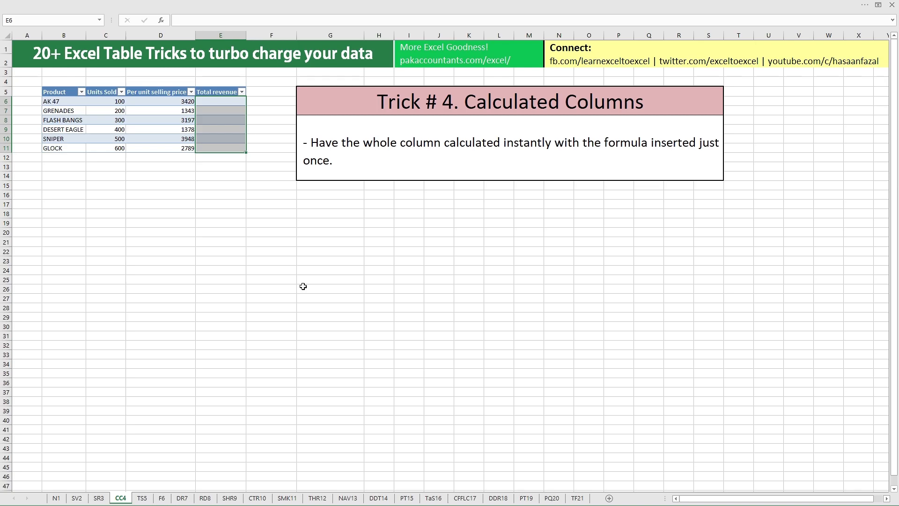
# Fill the table's Total revenue column from cell E6 with the structured reference formula =[@[Units Sold]]*[@[Per unit selling price]].
pyautogui.press('Up')
pyautogui.press('Down')
pyautogui.write('=')
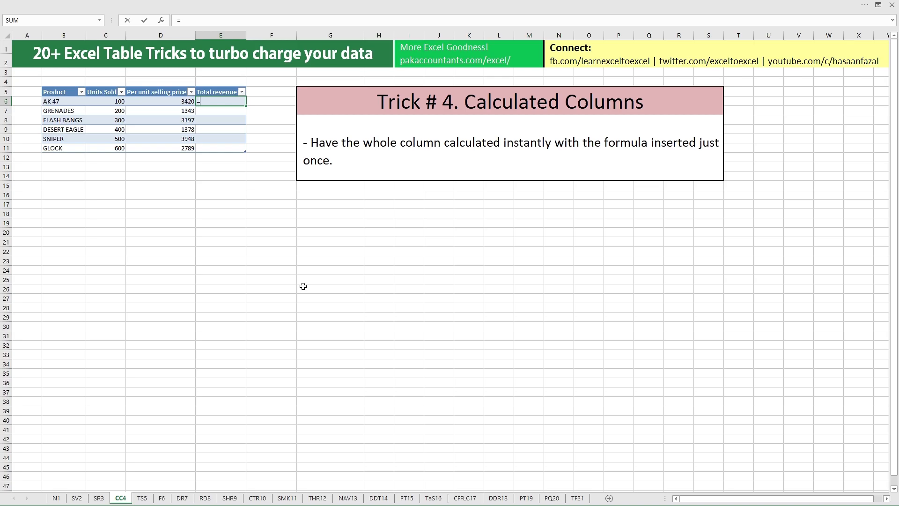
pyautogui.press('Left')
pyautogui.press('Left')
pyautogui.write('*')
pyautogui.press('Left')
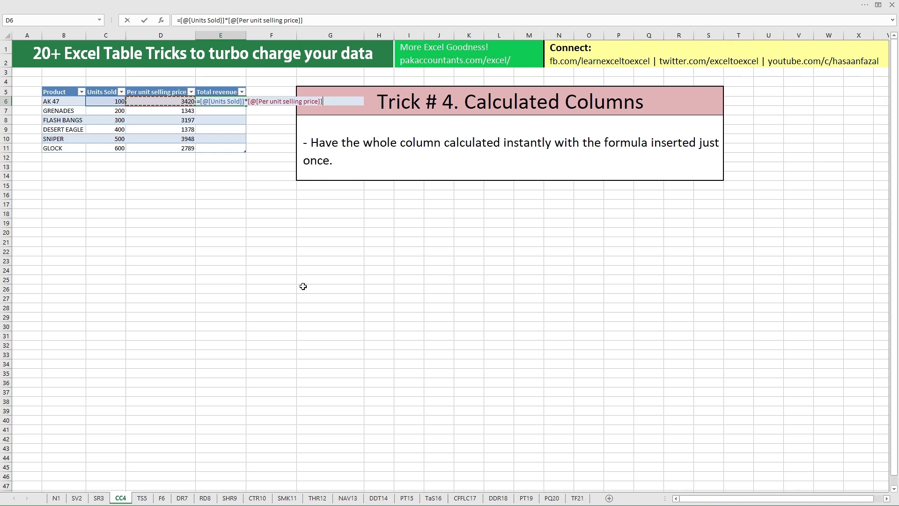
pyautogui.press('Return')
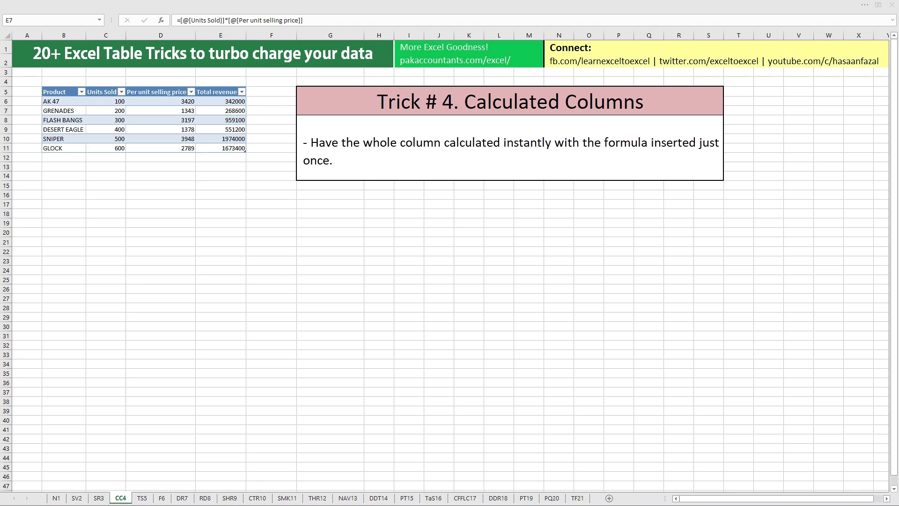
# On the TS5 sheet, examine the table's row banding, comparing the one-row plain stripes with the three-row shaded stripes.
pyautogui.click(143, 498)
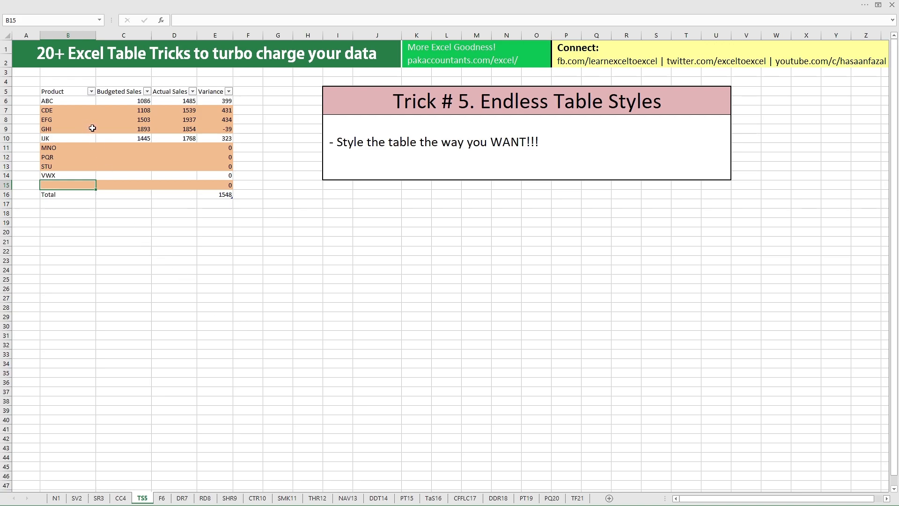
pyautogui.click(43, 100)
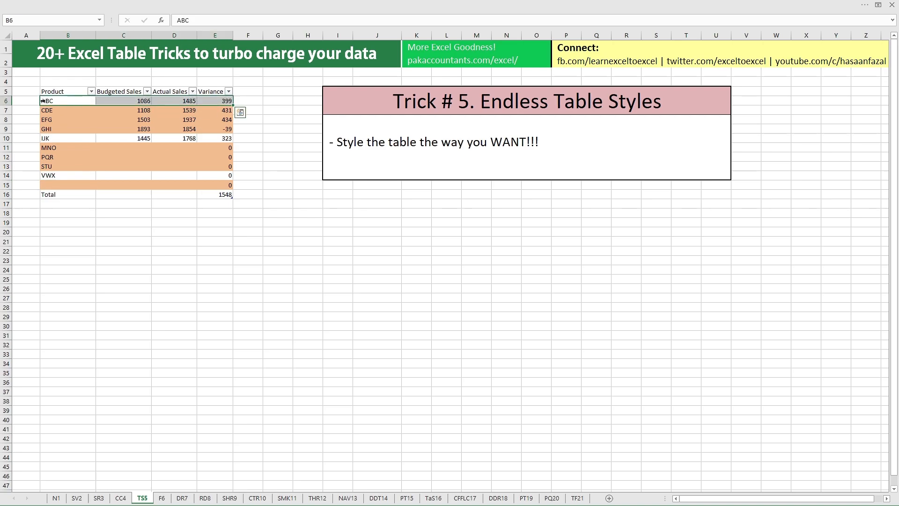
pyautogui.moveTo(43, 110); pyautogui.dragTo(41, 166)
pyautogui.click(41, 137)
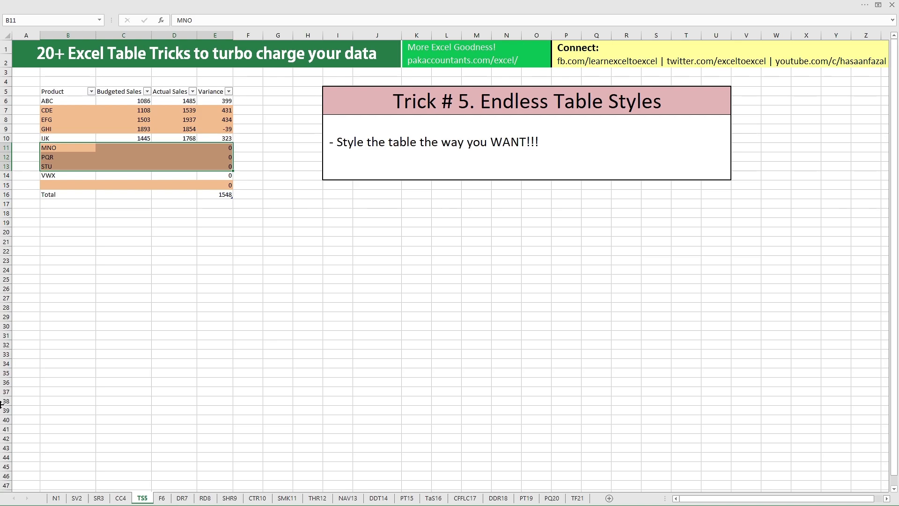
# On the F6 sheet, turn off the filter on the range F5:I10 and apply a filter to the range A5:D10 instead.
pyautogui.click(162, 498)
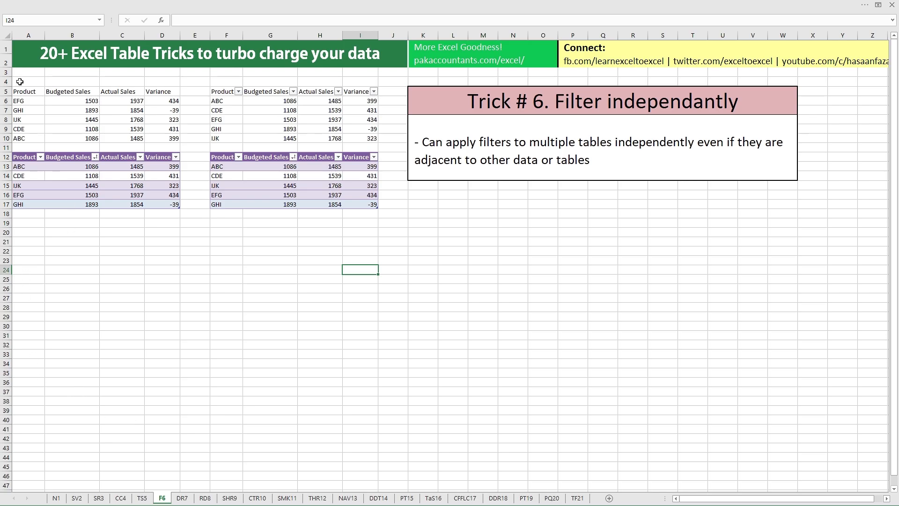
pyautogui.moveTo(25, 93); pyautogui.dragTo(177, 139)
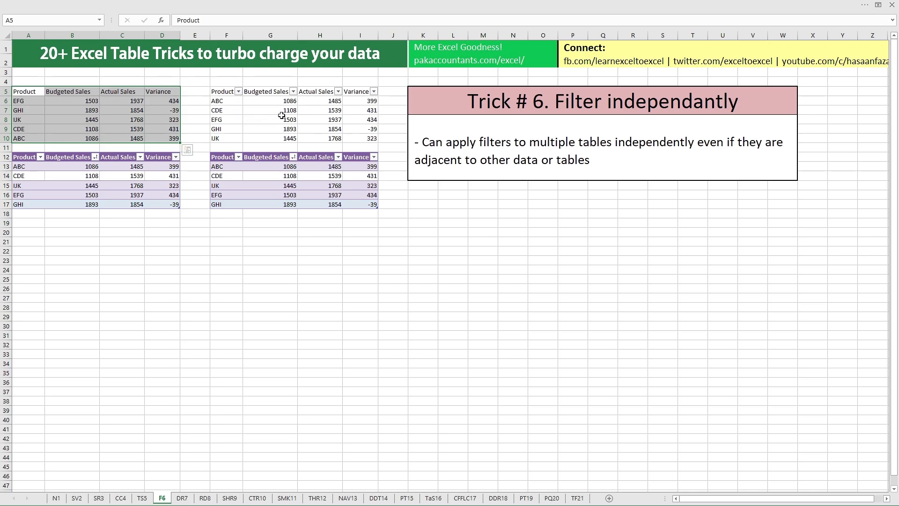
pyautogui.click(313, 4)
pyautogui.click(319, 47)
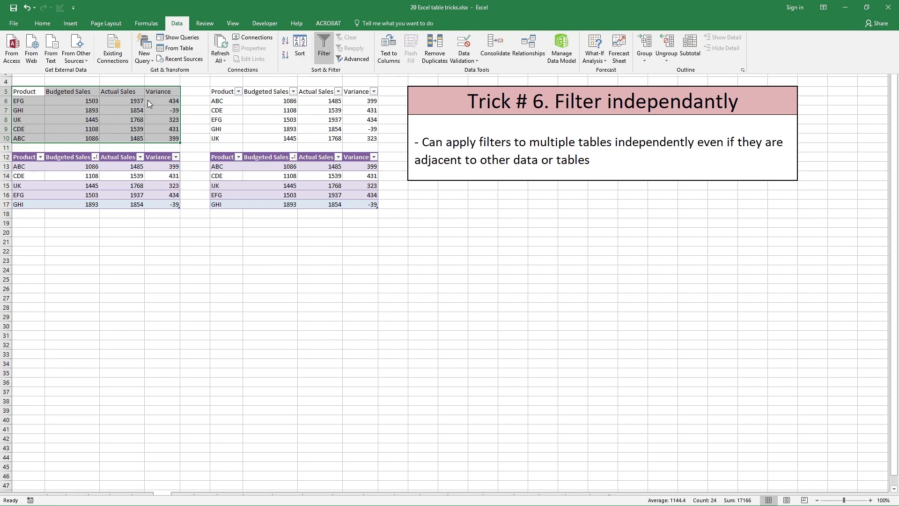
pyautogui.click(325, 51)
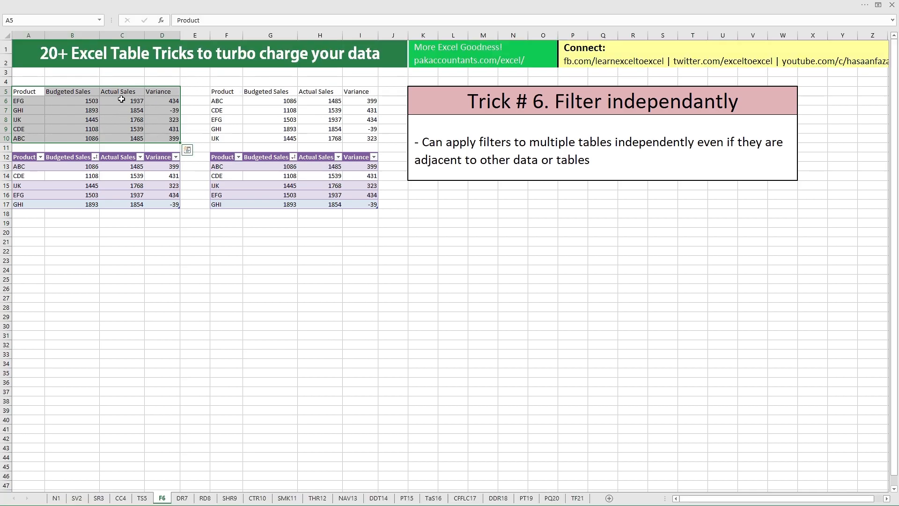
pyautogui.click(302, 5)
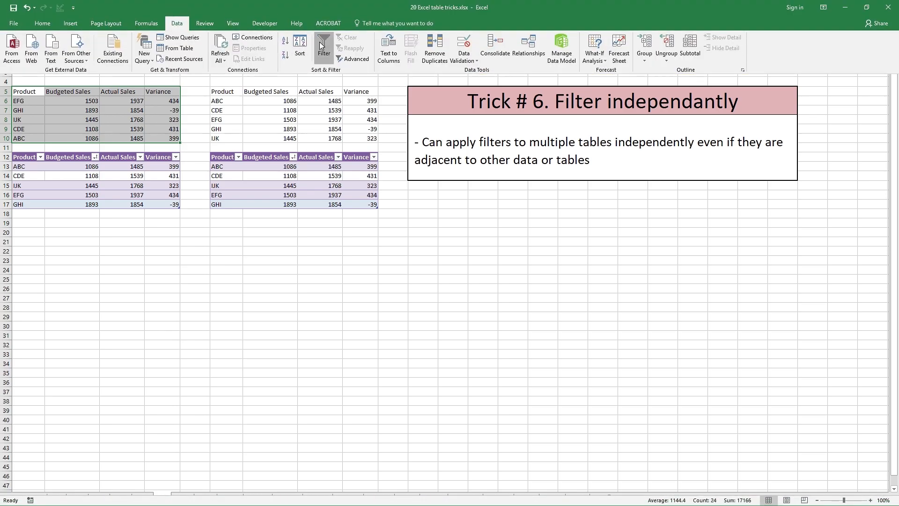
pyautogui.click(319, 41)
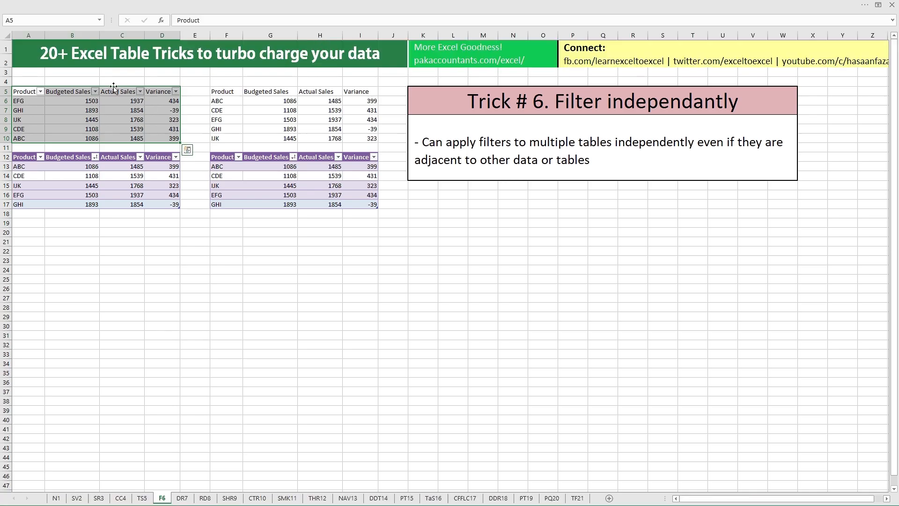
# On the DR7 sheet, add a total row to the table and set its Budgeted Sales cell C11 to Average.
pyautogui.click(182, 235)
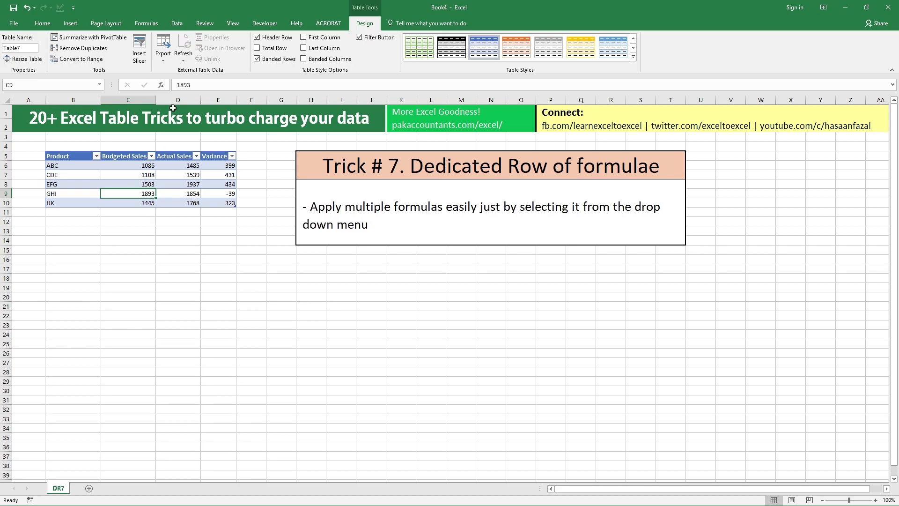
pyautogui.click(257, 48)
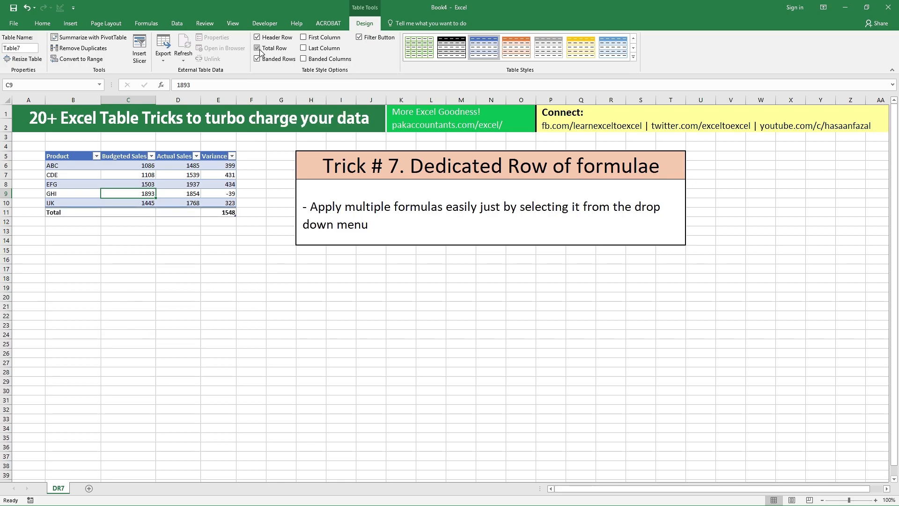
pyautogui.click(139, 212)
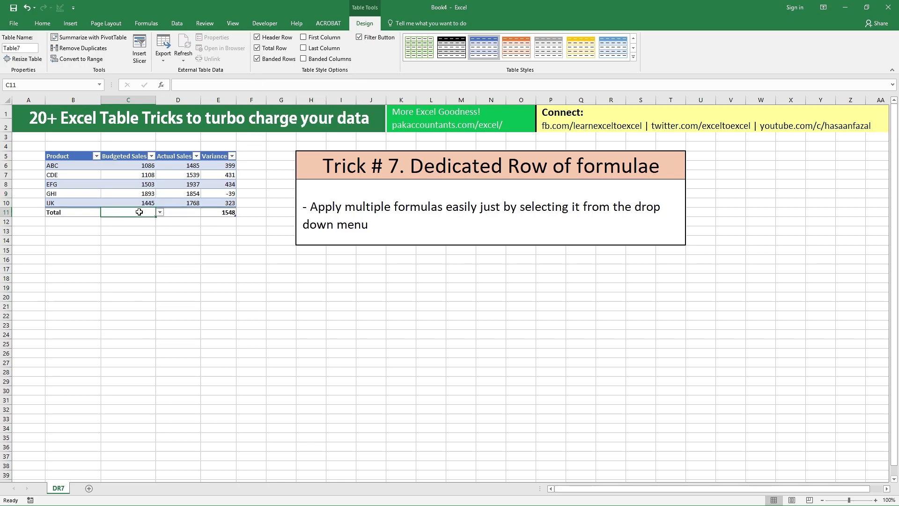
pyautogui.click(160, 212)
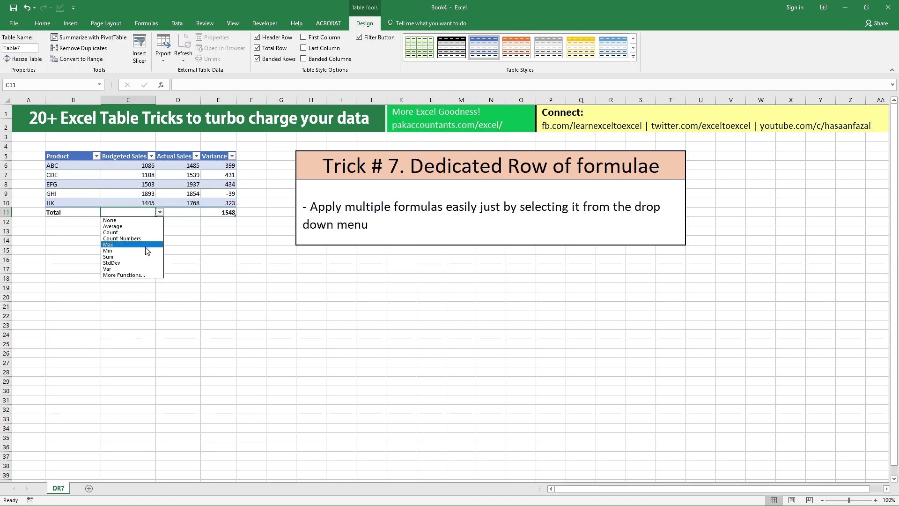
pyautogui.click(158, 213)
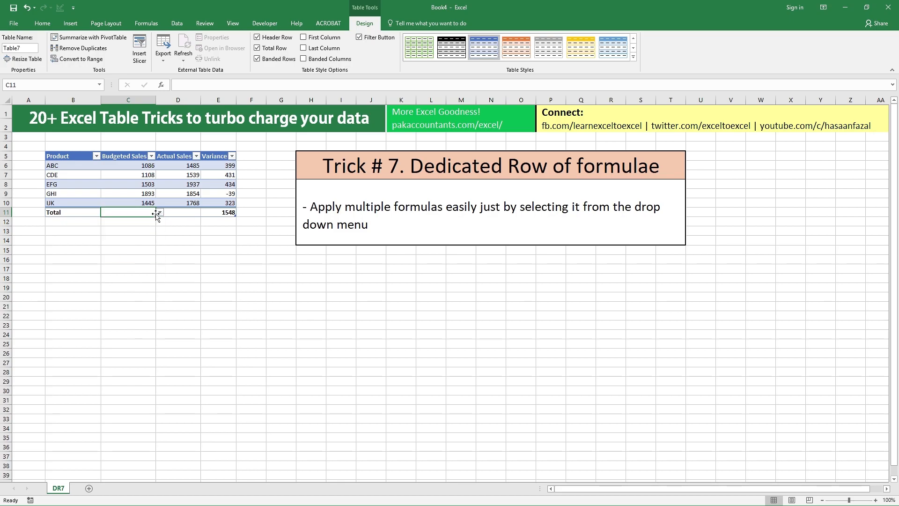
pyautogui.click(159, 213)
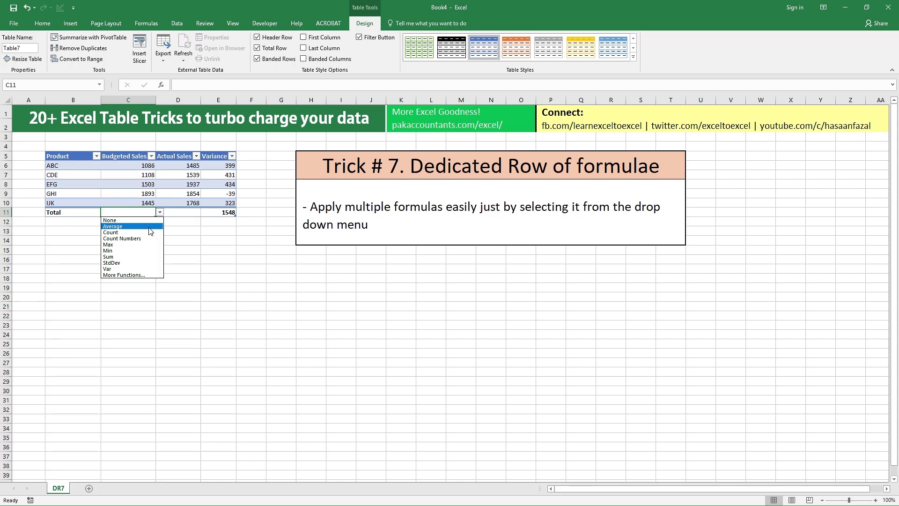
pyautogui.click(150, 226)
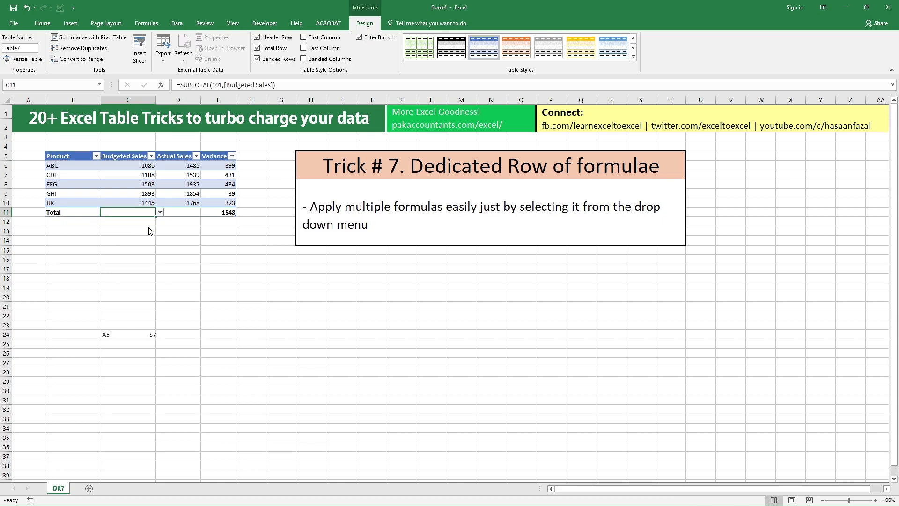
# Change the Budgeted Sales function in the total row to Count and finally to Sum.
pyautogui.click(159, 212)
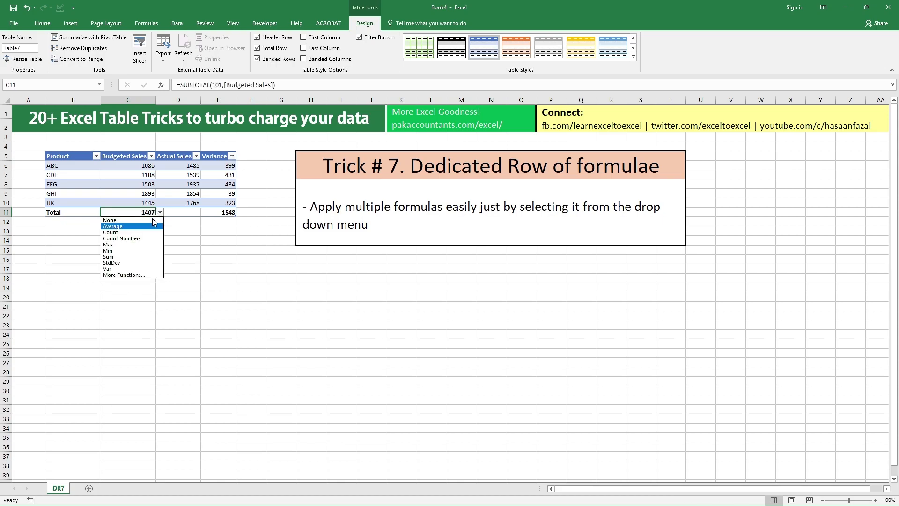
pyautogui.click(135, 235)
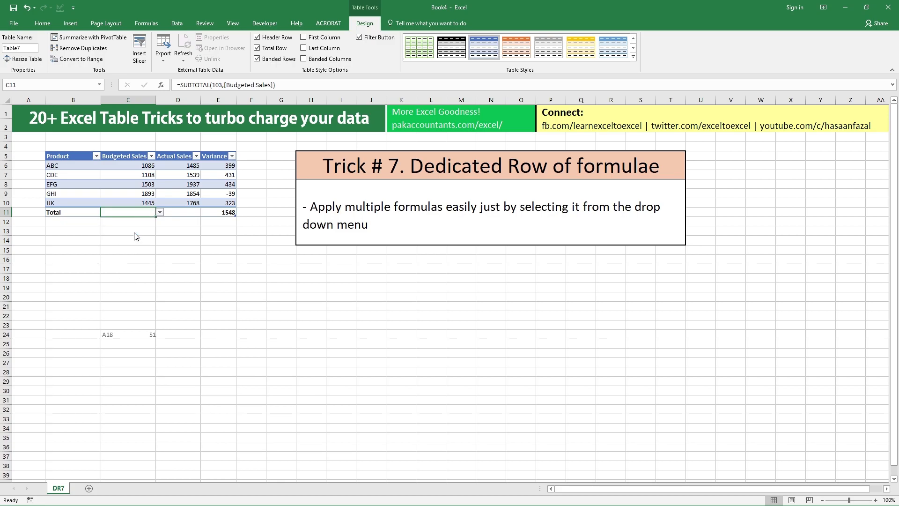
pyautogui.click(160, 212)
pyautogui.click(132, 257)
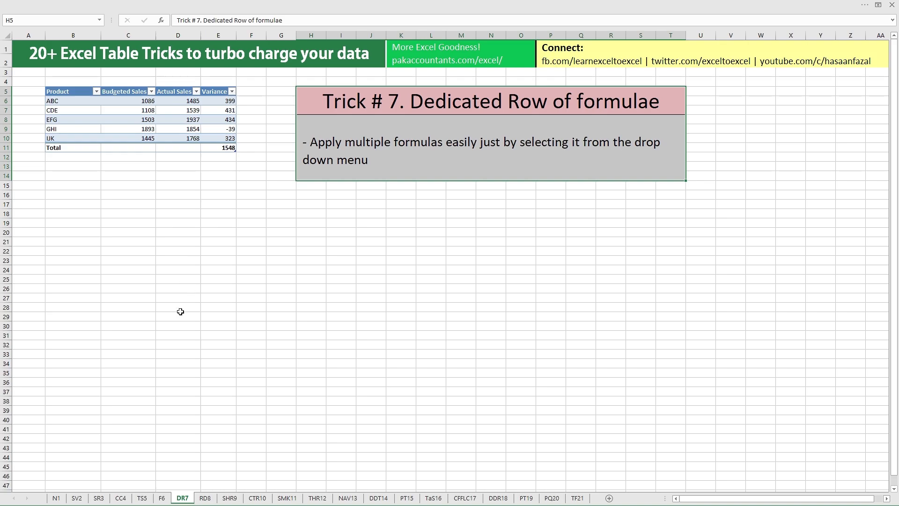
# On the RD8 sheet, locate the general Remove Duplicates command among the data tools without running it.
pyautogui.click(204, 498)
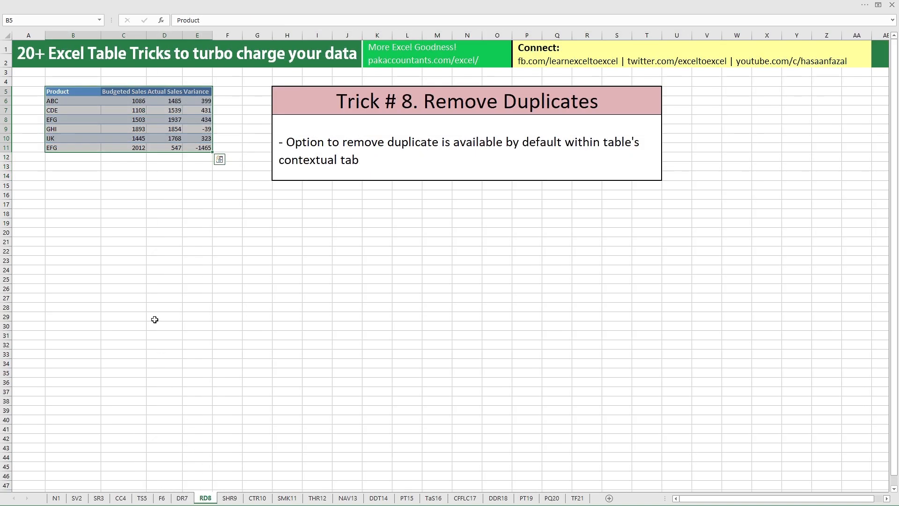
pyautogui.click(151, 307)
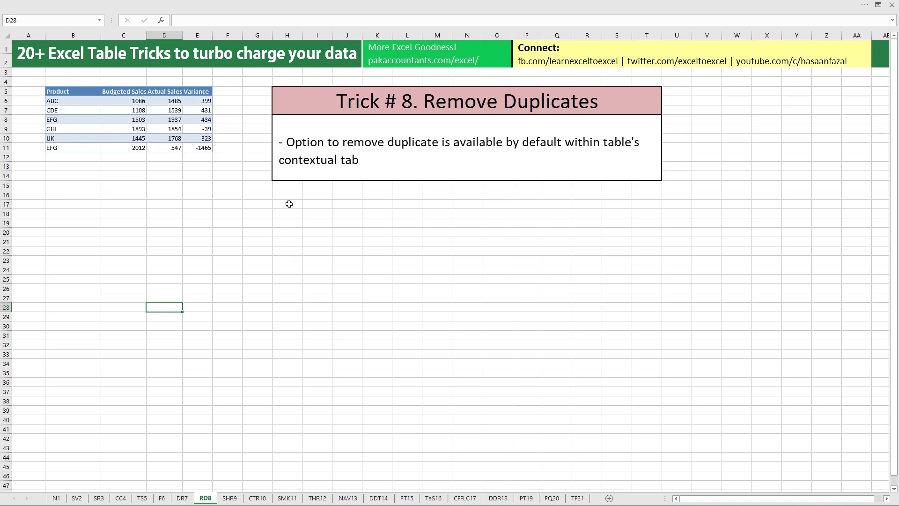
pyautogui.click(232, 4)
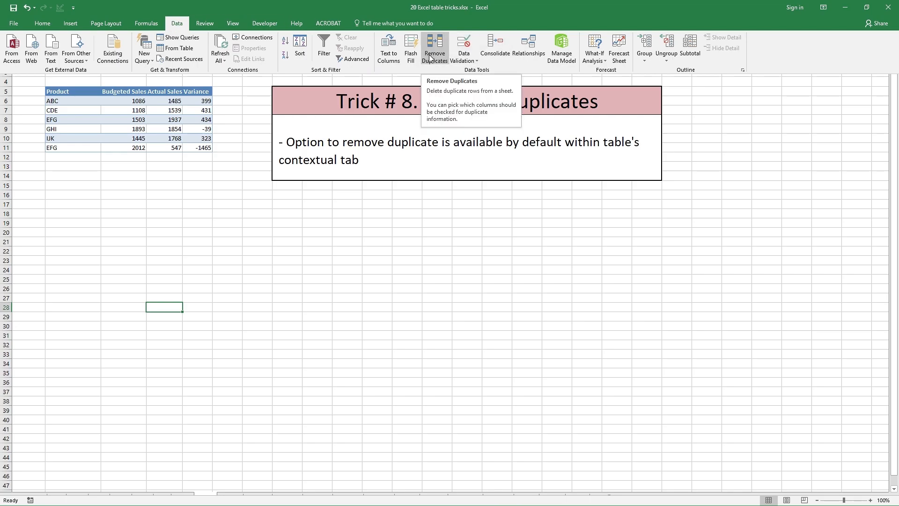
pyautogui.click(180, 145)
# Convert the product sales range B5:E11 on the RD8 sheet into an Excel table.
pyautogui.click(169, 128)
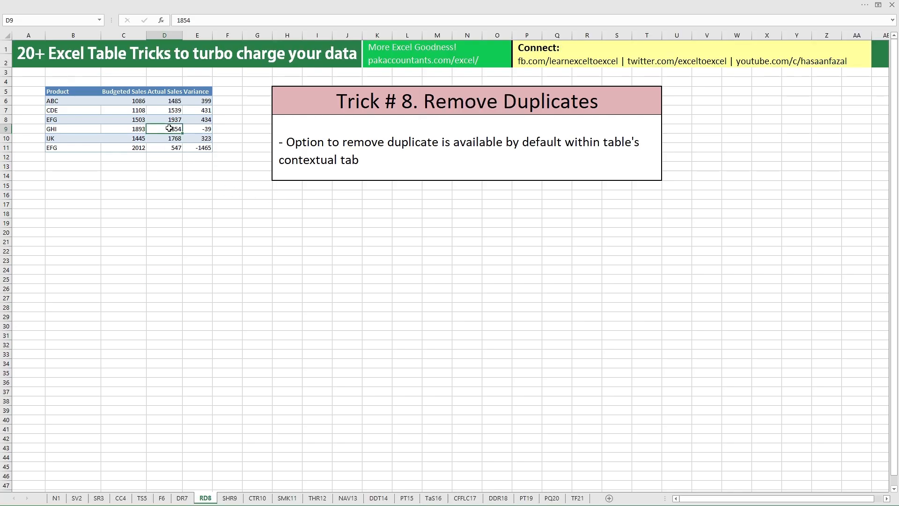
pyautogui.hotkey('ctrl', 'a')
pyautogui.hotkey('ctrl', 'a')
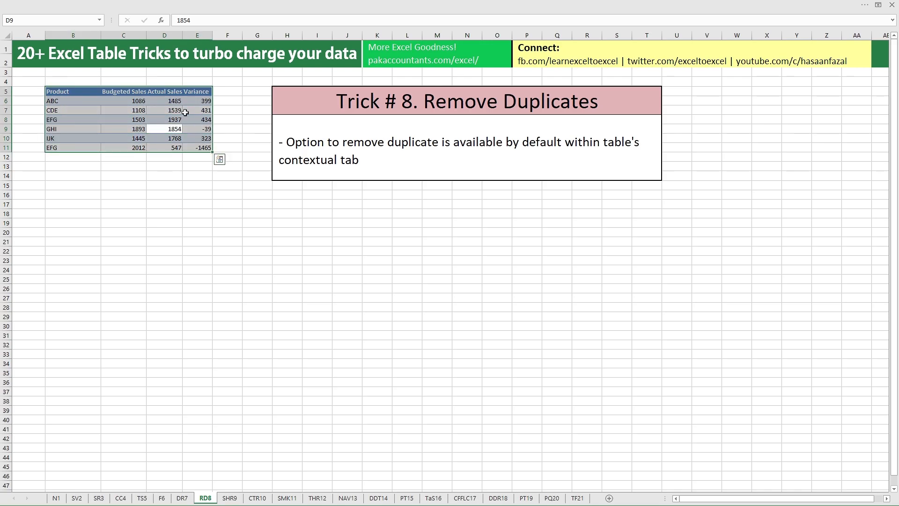
pyautogui.click(286, 5)
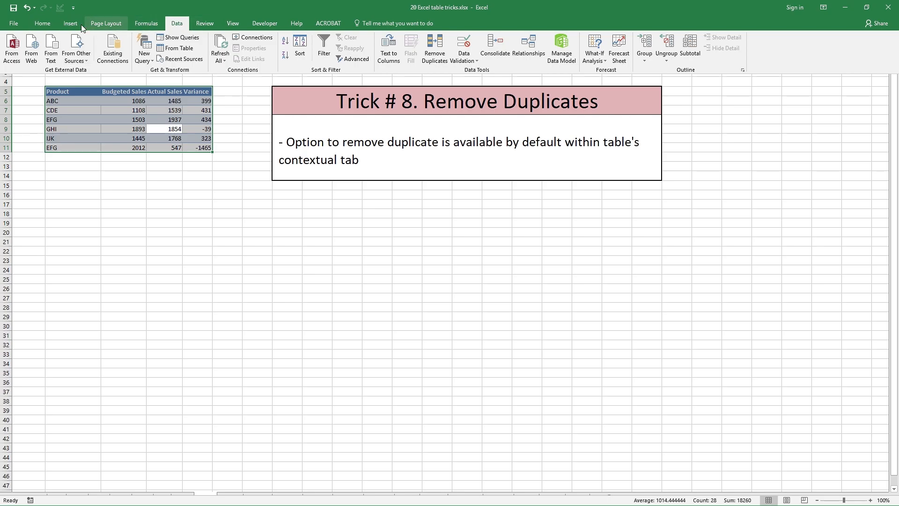
pyautogui.click(42, 24)
pyautogui.click(70, 24)
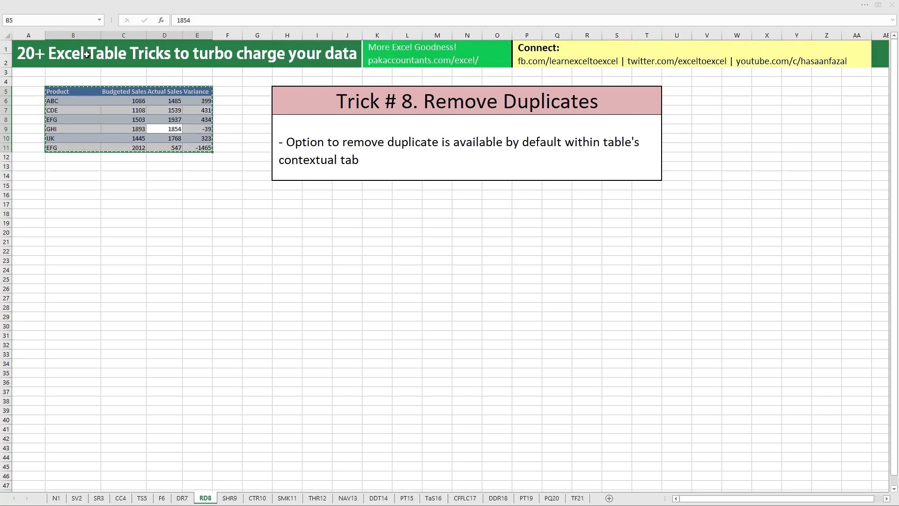
pyautogui.hotkey('ctrl', 't')
pyautogui.press('Return')
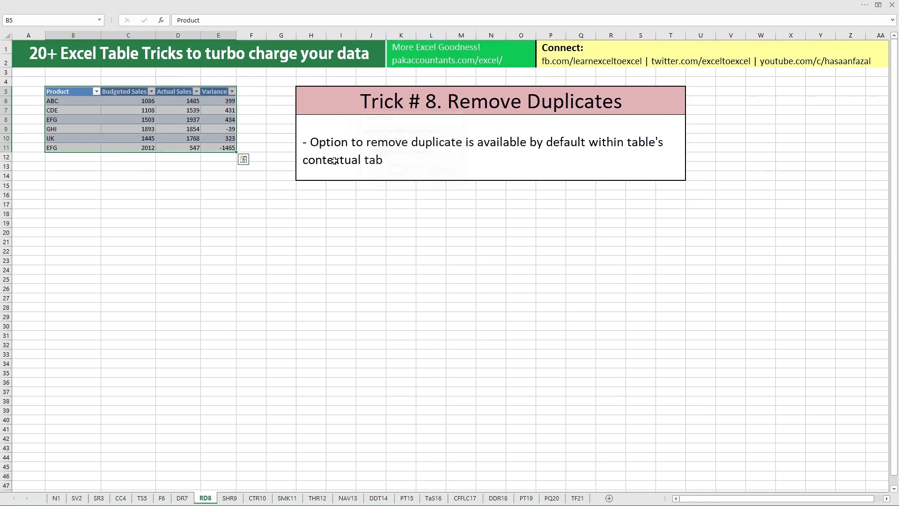
# Remove duplicate rows from the table by checking only the Product column, excluding Budgeted Sales, Actual Sales and Variance.
pyautogui.click(162, 129)
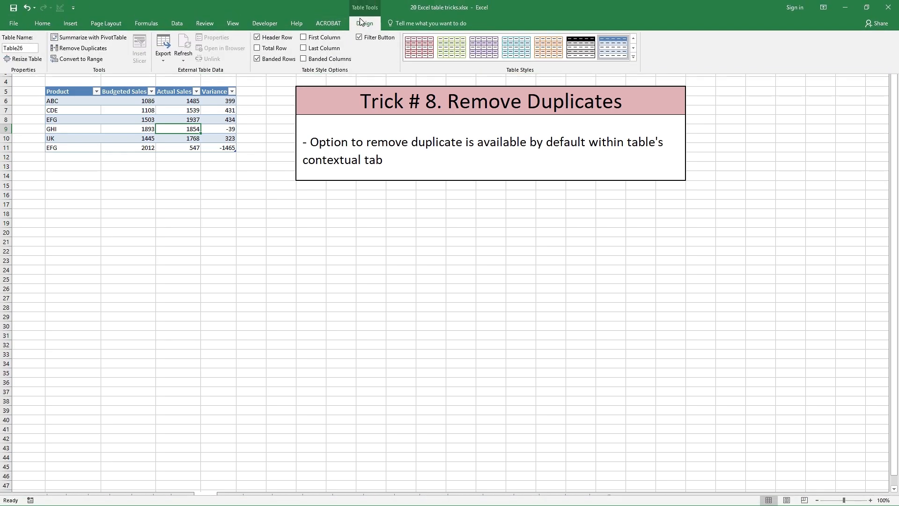
pyautogui.click(83, 49)
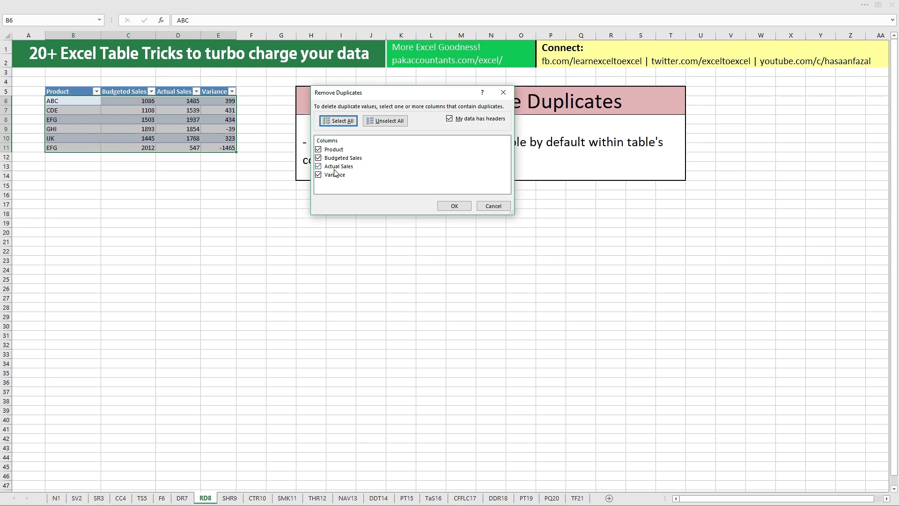
pyautogui.click(318, 158)
pyautogui.click(318, 166)
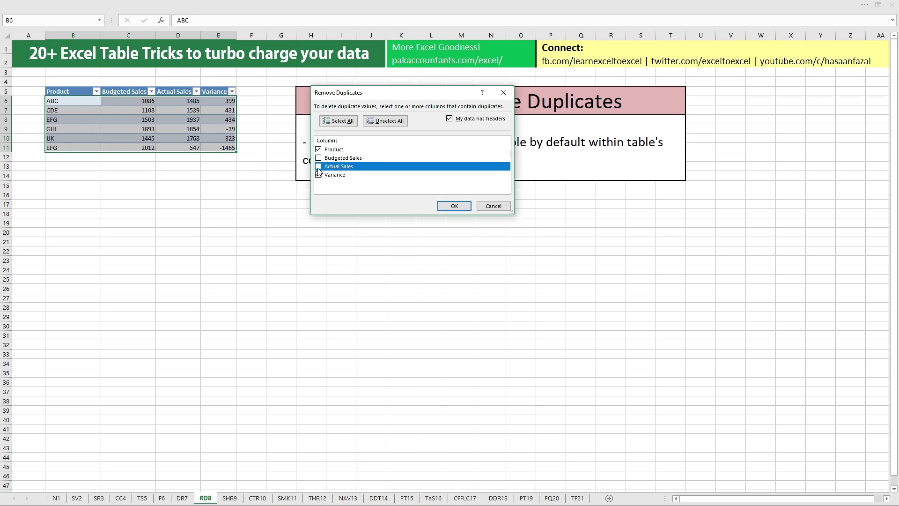
pyautogui.click(318, 174)
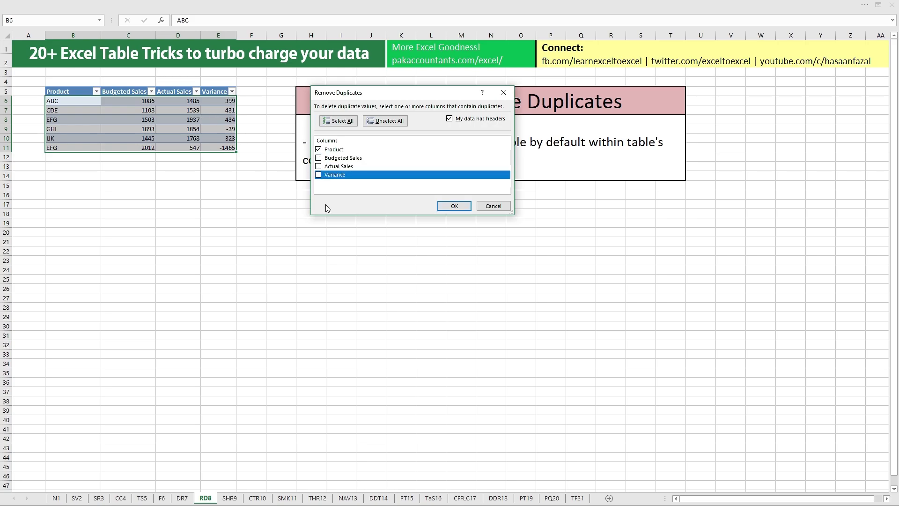
pyautogui.click(458, 206)
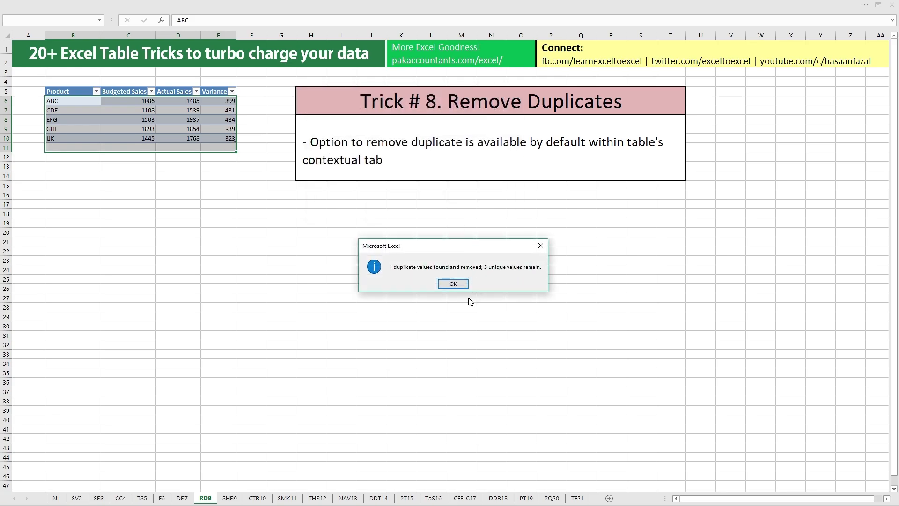
# Finish the duplicate removal on the RD8 sheet and deselect the table.
pyautogui.click(455, 286)
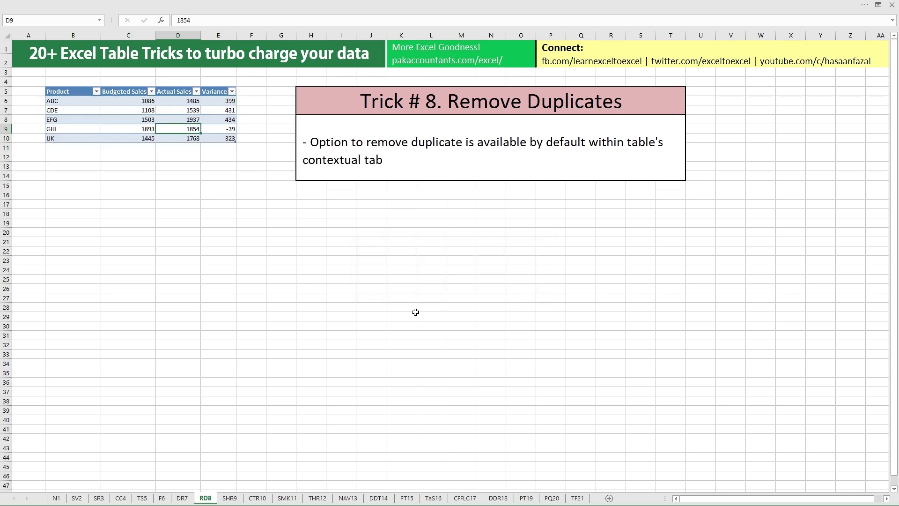
pyautogui.click(394, 316)
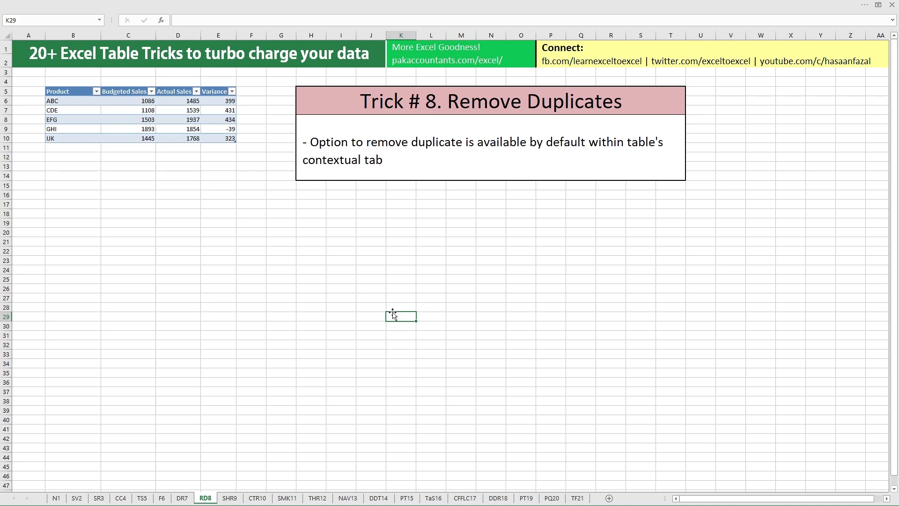
# On the SHR9 sheet, hide the header row of the product sales table.
pyautogui.hotkey('ctrl', 'pagedown')
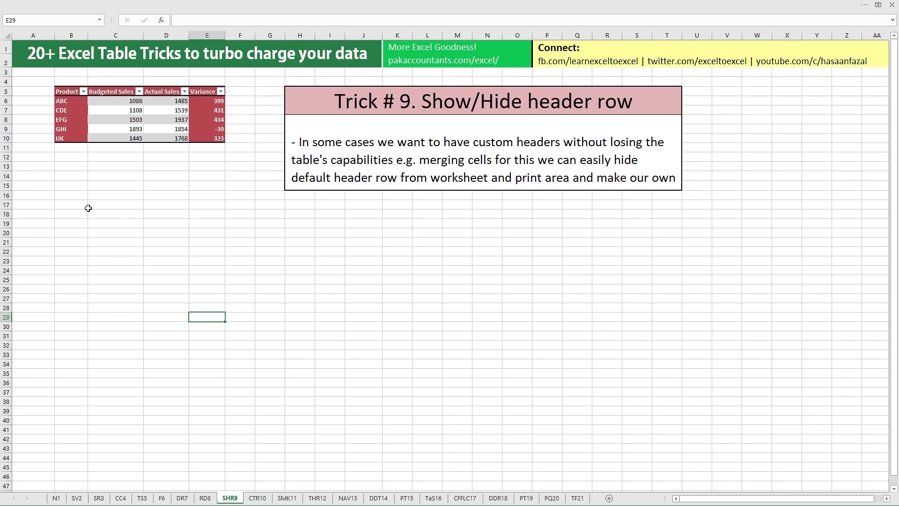
pyautogui.click(152, 108)
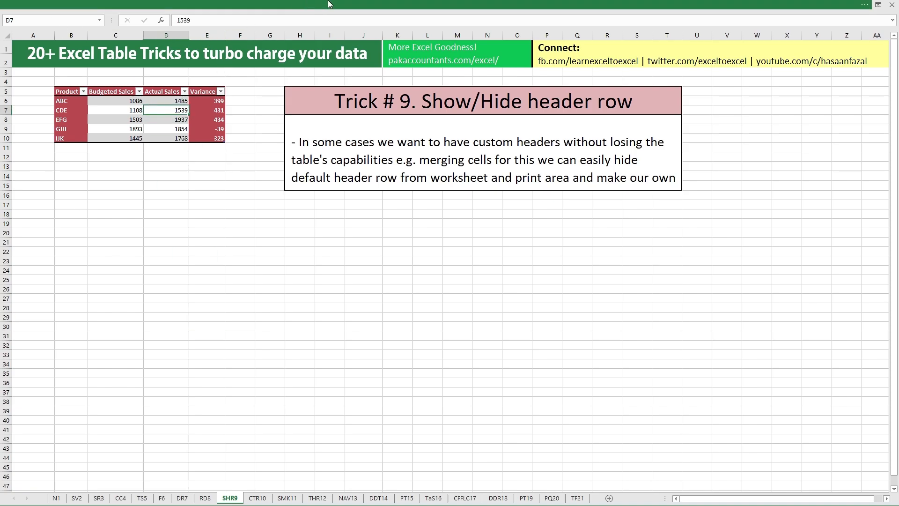
pyautogui.click(329, 4)
pyautogui.click(365, 23)
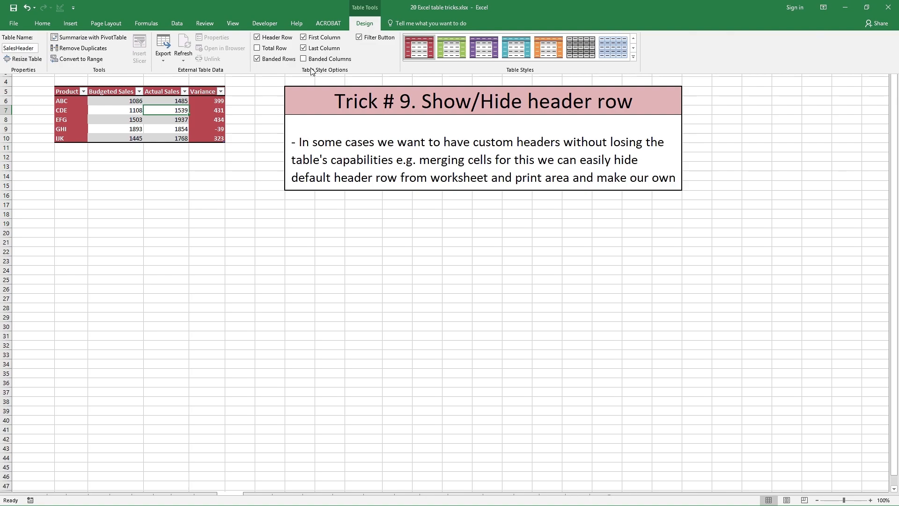
pyautogui.click(258, 40)
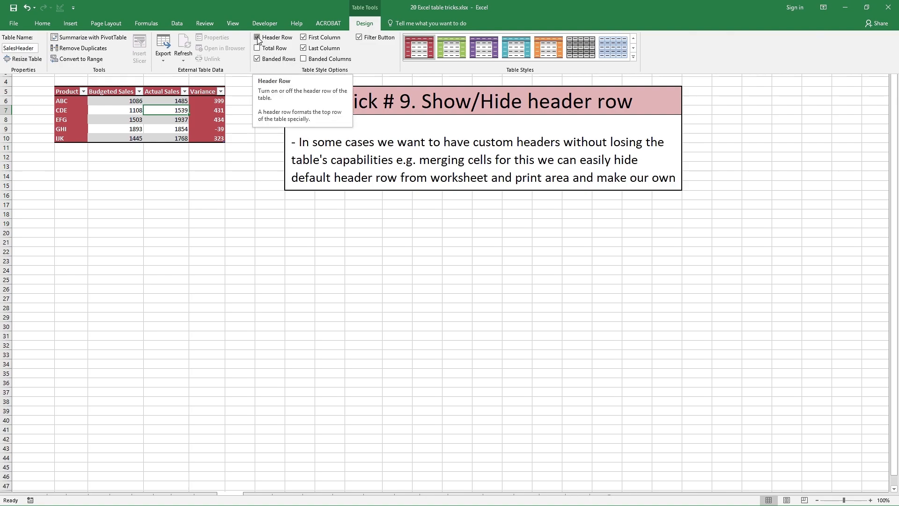
# Enter Sales as a custom header above the two sales columns and merge and center it across C5:D5.
pyautogui.moveTo(83, 89); pyautogui.dragTo(158, 90)
pyautogui.click(125, 90)
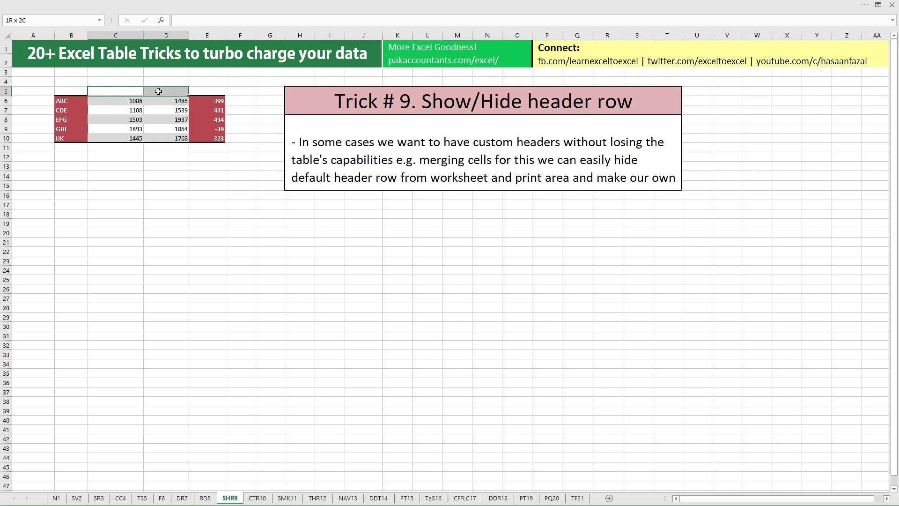
pyautogui.write('Sales')
pyautogui.press('Return')
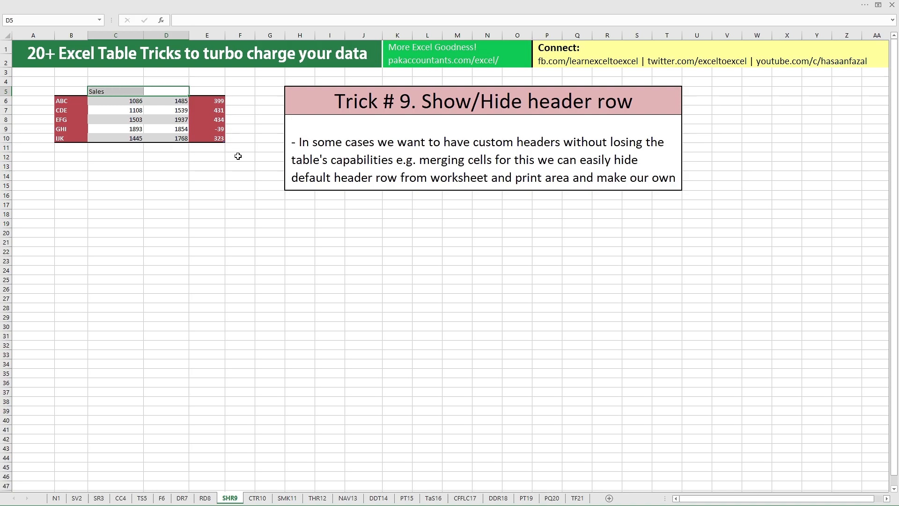
pyautogui.moveTo(119, 91); pyautogui.dragTo(158, 91)
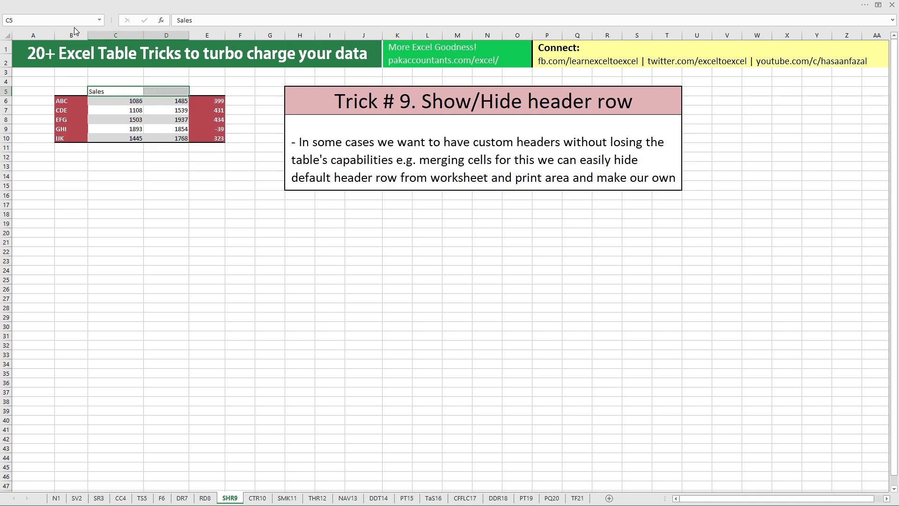
pyautogui.click(66, 4)
pyautogui.click(263, 58)
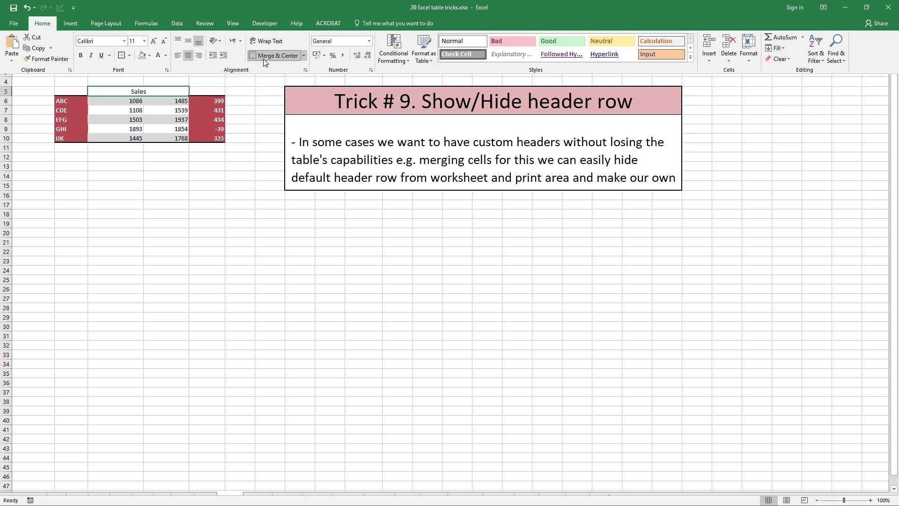
pyautogui.click(186, 163)
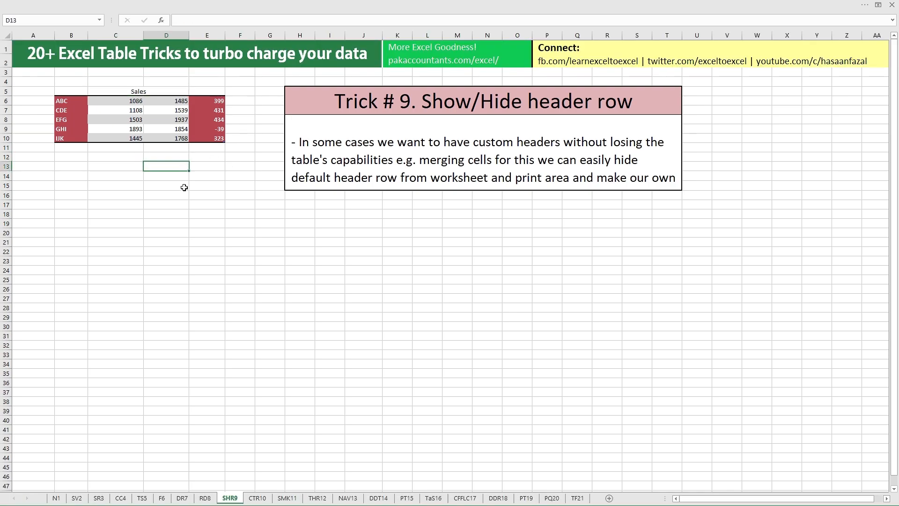
# Turn the default header row of the SHR9 table back on beneath the custom Sales header.
pyautogui.click(356, 5)
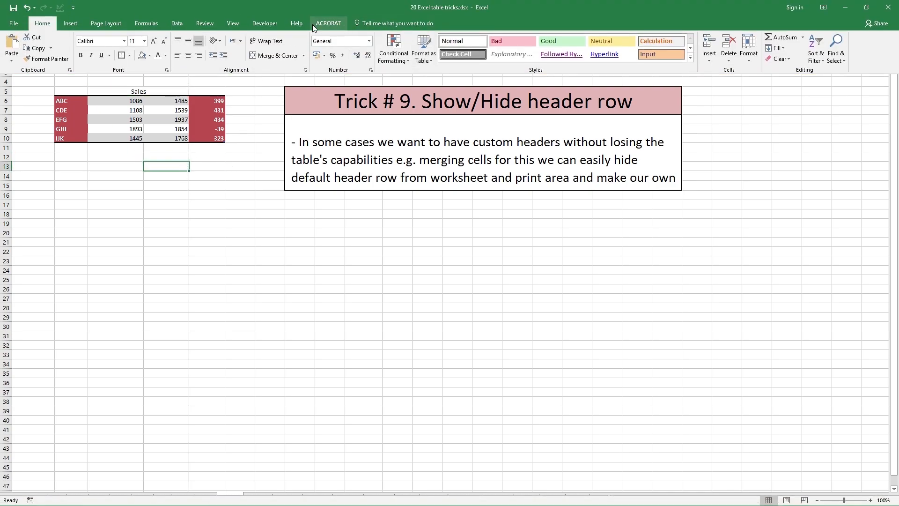
pyautogui.click(208, 120)
pyautogui.click(211, 111)
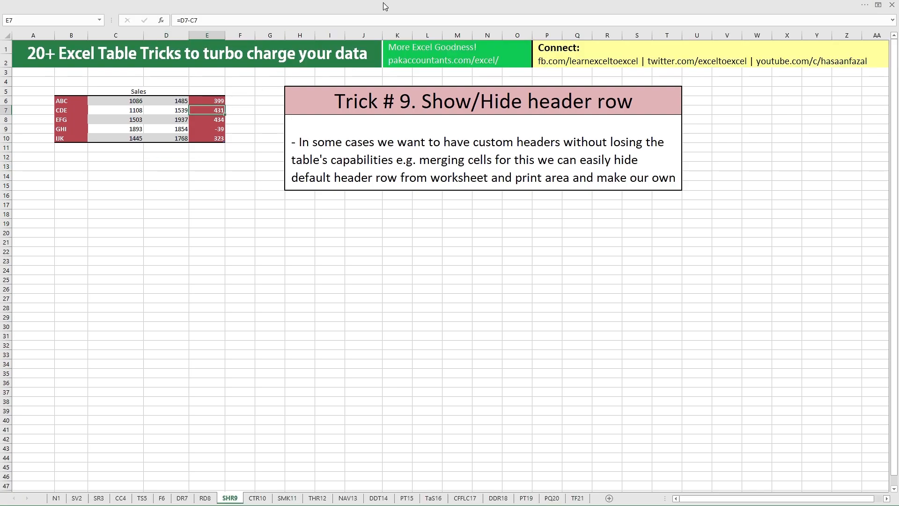
pyautogui.click(392, 4)
pyautogui.click(364, 23)
pyautogui.click(257, 37)
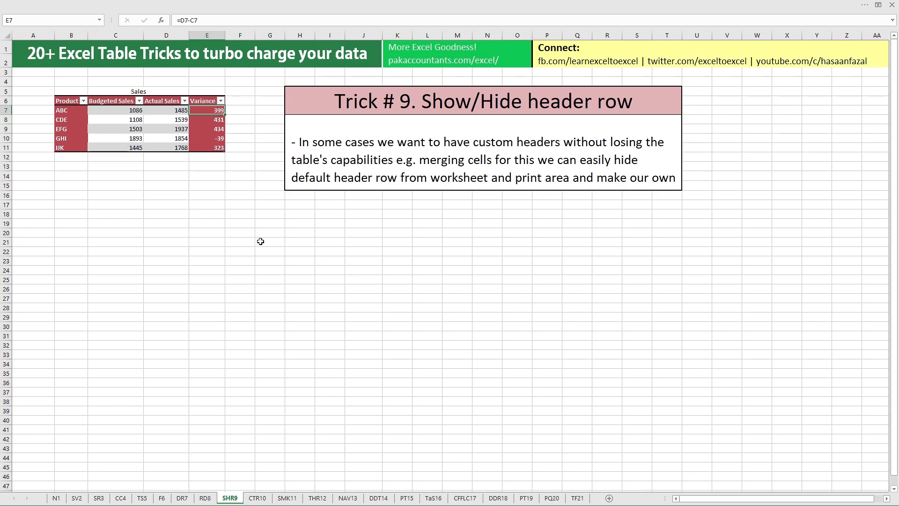
pyautogui.click(317, 4)
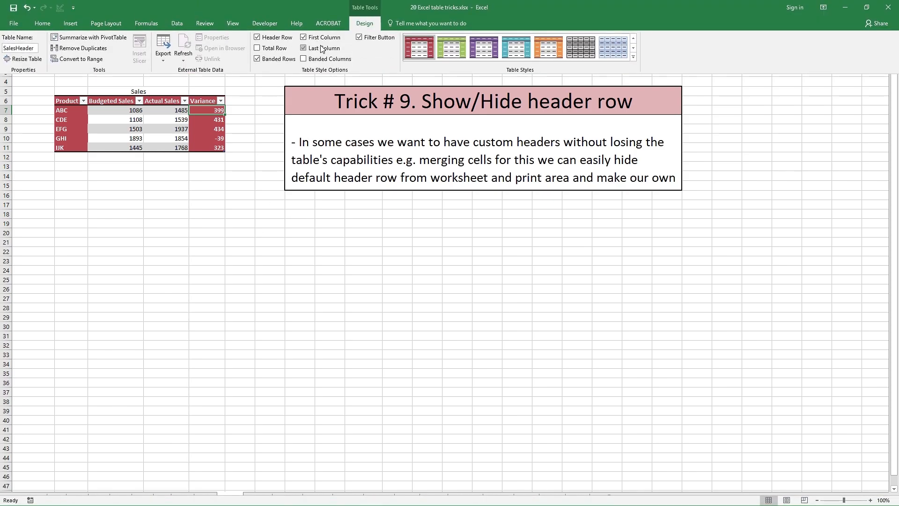
pyautogui.click(266, 230)
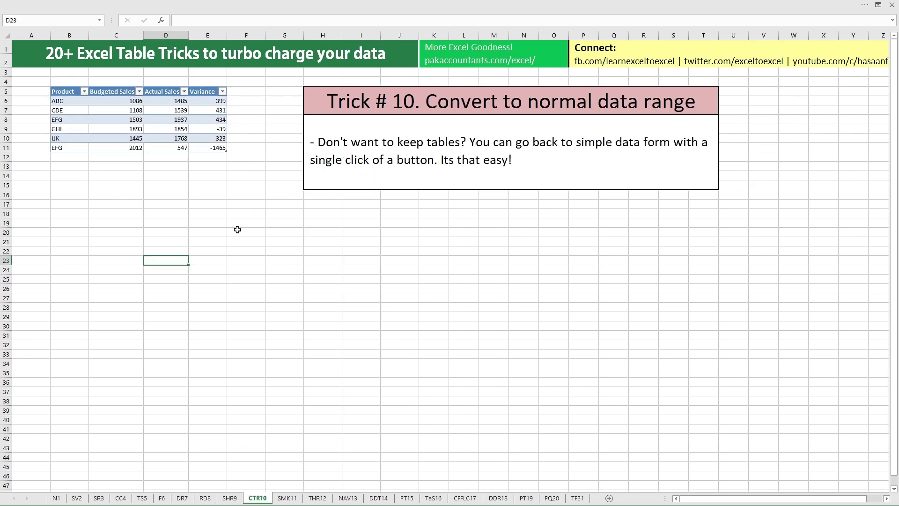
# Convert the product sales table on the CTR10 sheet back to a normal data range.
pyautogui.click(166, 129)
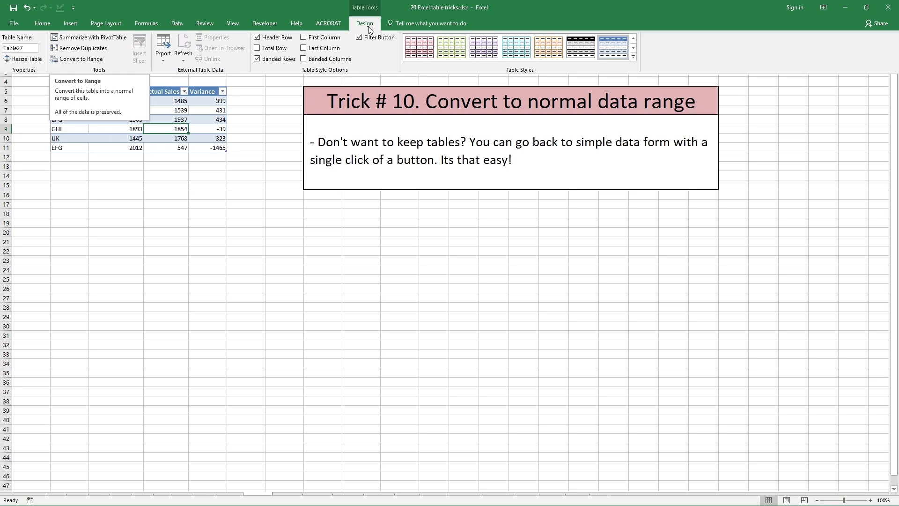
pyautogui.click(81, 59)
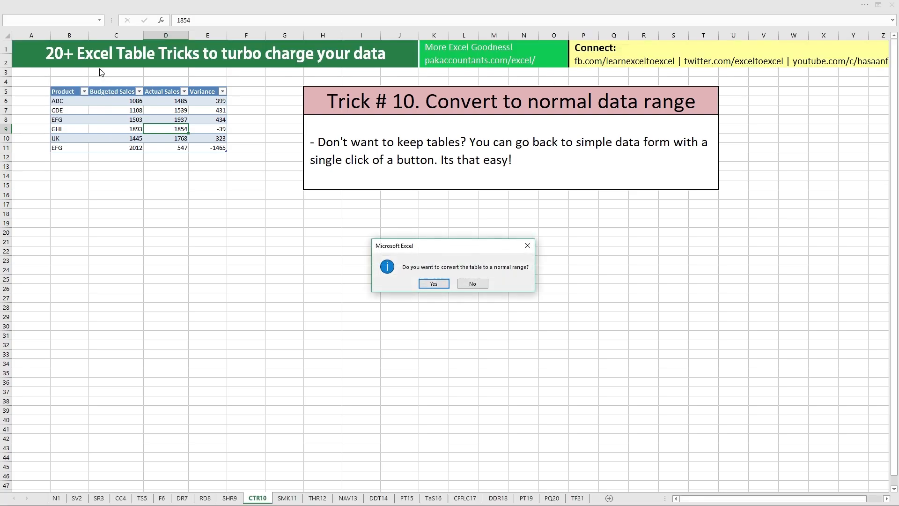
pyautogui.click(434, 284)
pyautogui.click(246, 232)
pyautogui.click(151, 92)
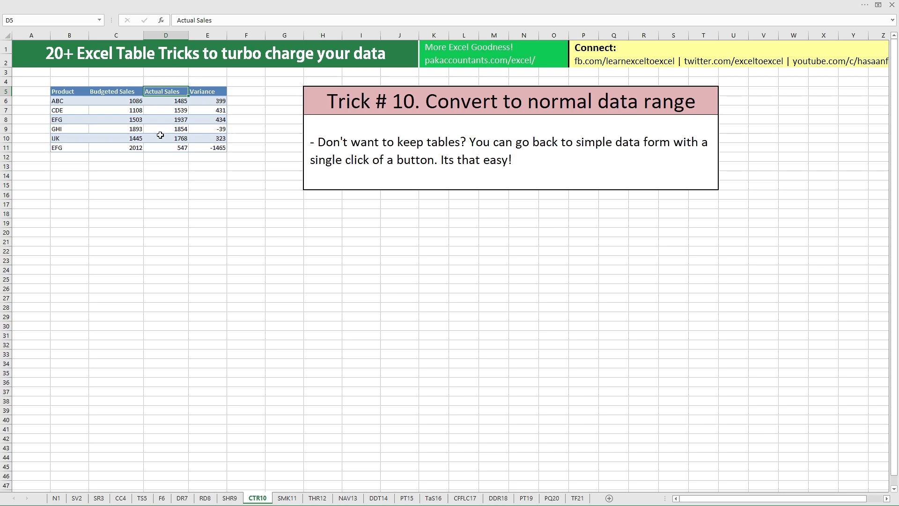
pyautogui.click(247, 233)
# On the SMK11 sheet, select the Actual Sales column data of the table and extend the selection to include its header.
pyautogui.hotkey('ctrl', 'pagedown')
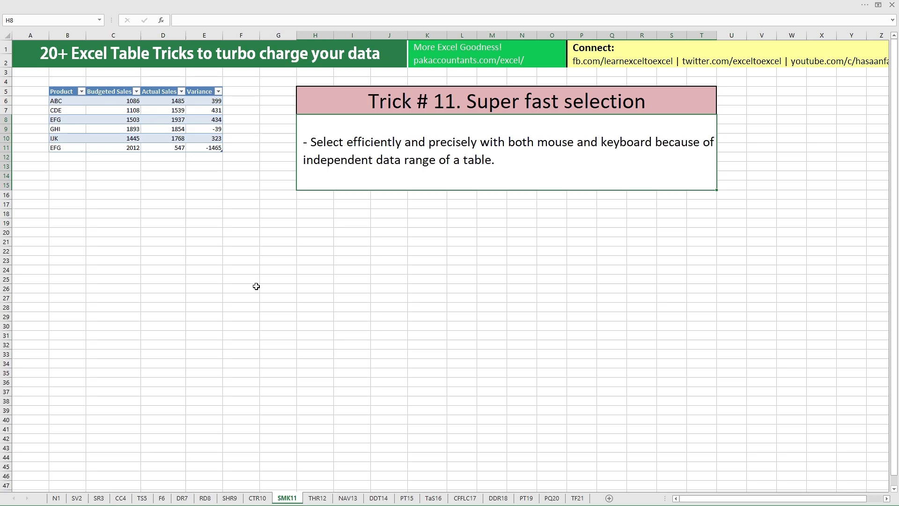
pyautogui.click(163, 87)
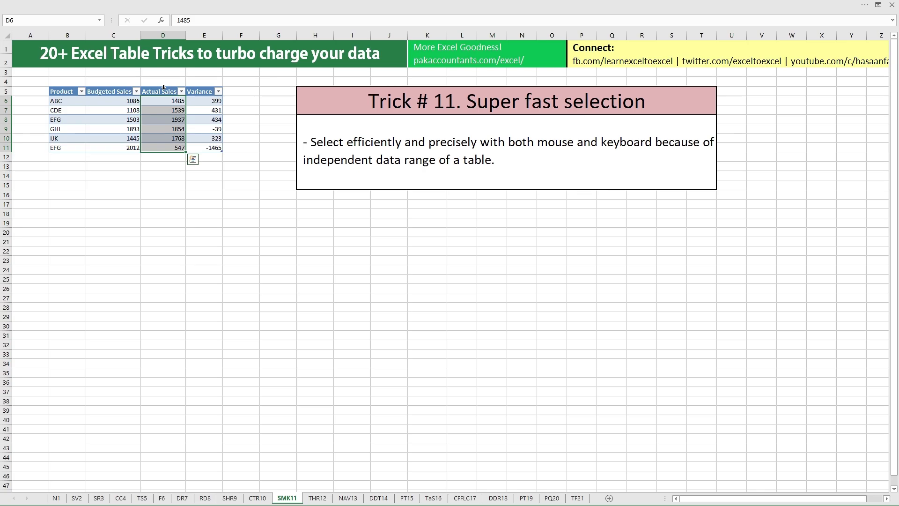
pyautogui.click(164, 87)
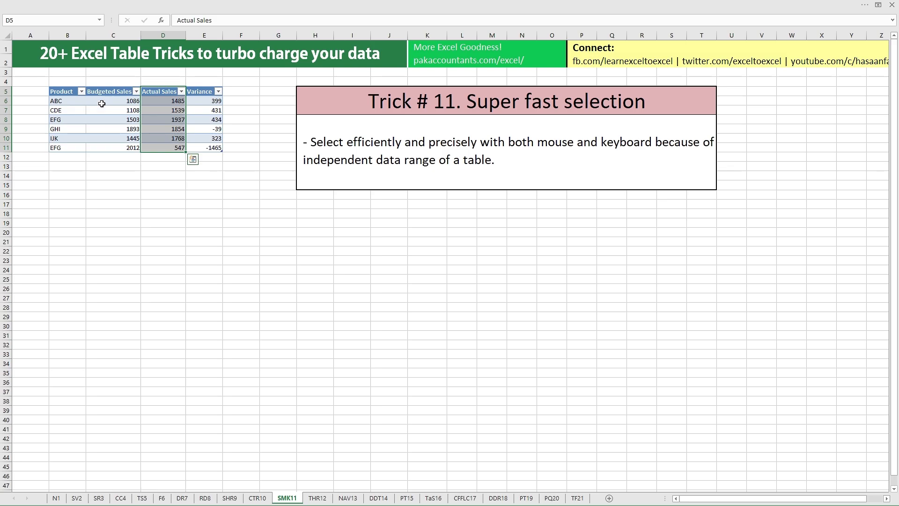
# Select the ABC row of the table, and then the whole table, first without and finally with its headers.
pyautogui.click(48, 101)
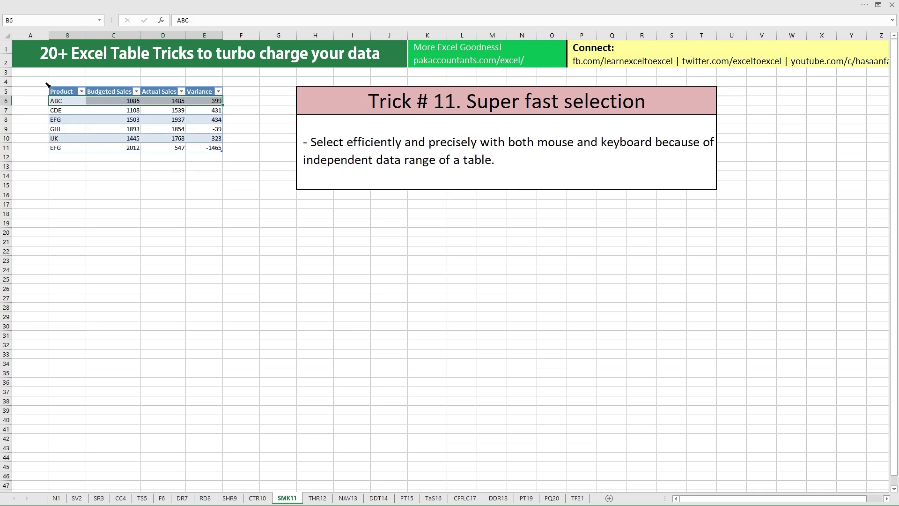
pyautogui.click(47, 85)
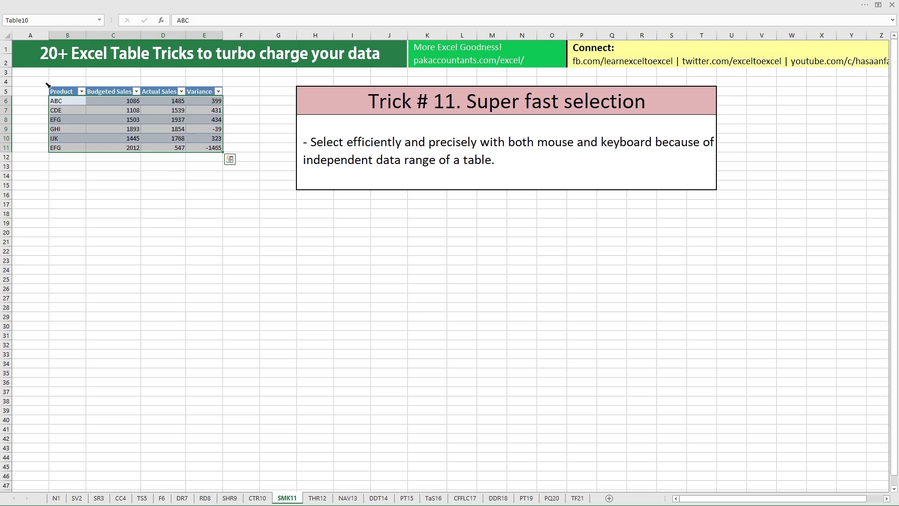
pyautogui.click(48, 85)
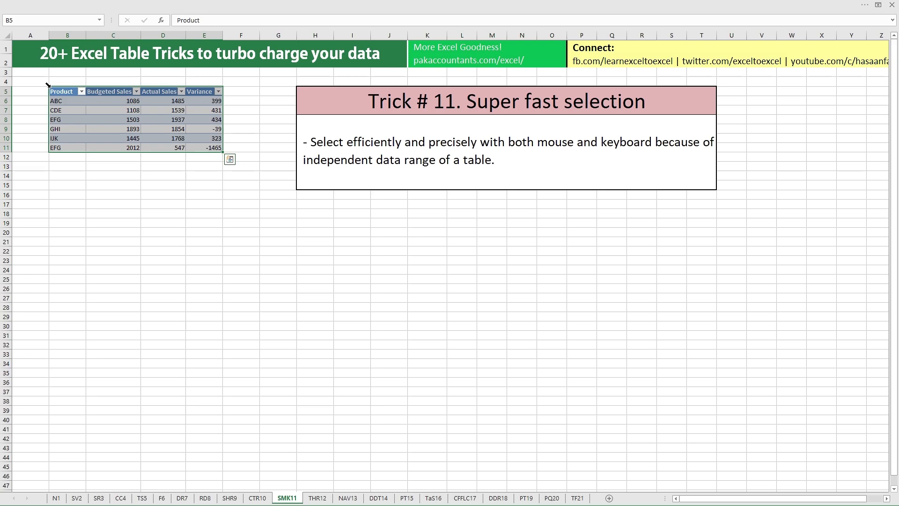
# On the THR12 sheet, examine the column headings while scrolling the aircraft sales table with the active cell outside it.
pyautogui.click(317, 498)
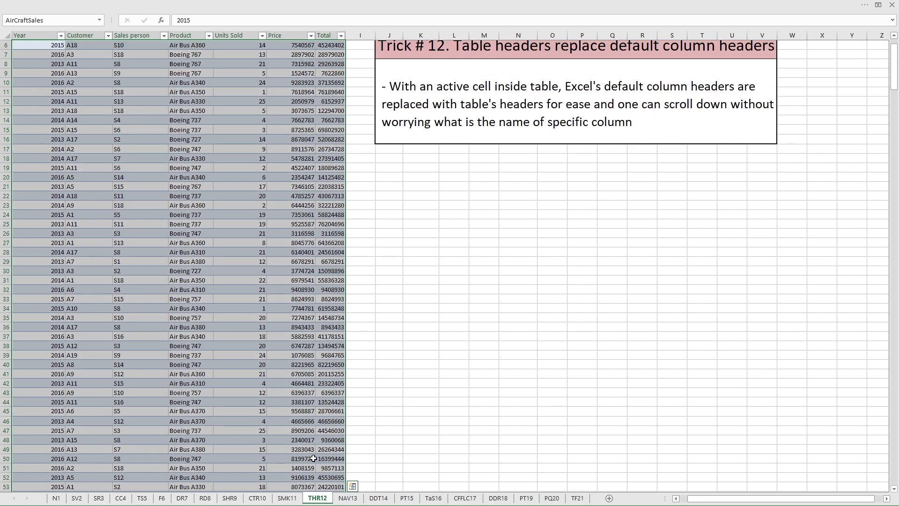
pyautogui.click(489, 327)
pyautogui.scroll(2, 489, 326)
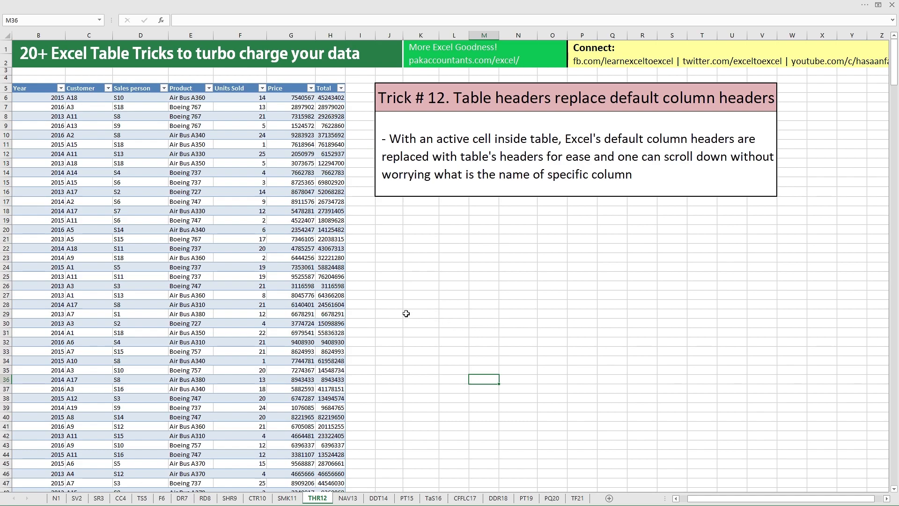
pyautogui.scroll(-11, 367, 323)
pyautogui.scroll(7, 270, 335)
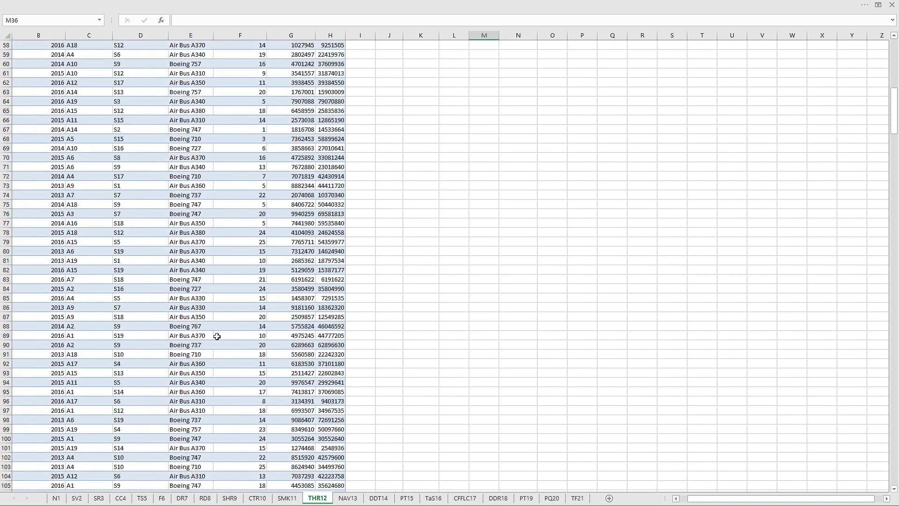
pyautogui.scroll(4, 234, 349)
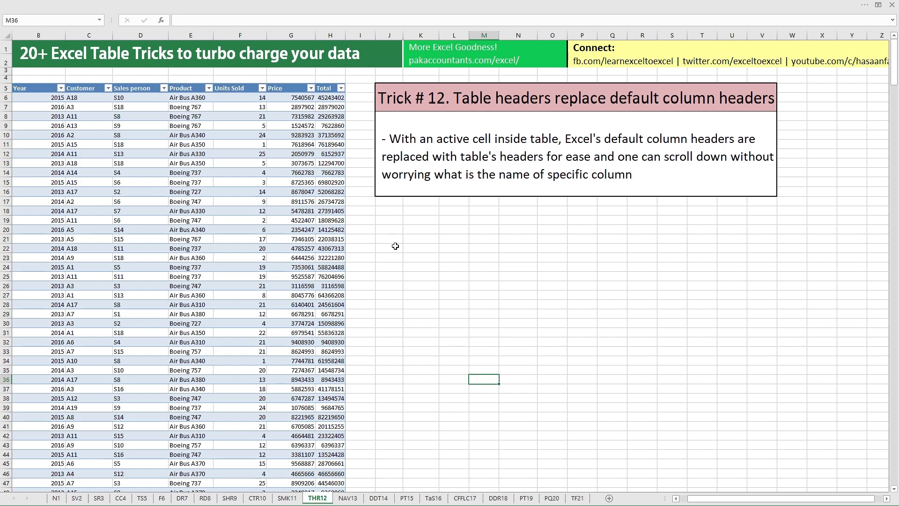
pyautogui.scroll(-6, 392, 273)
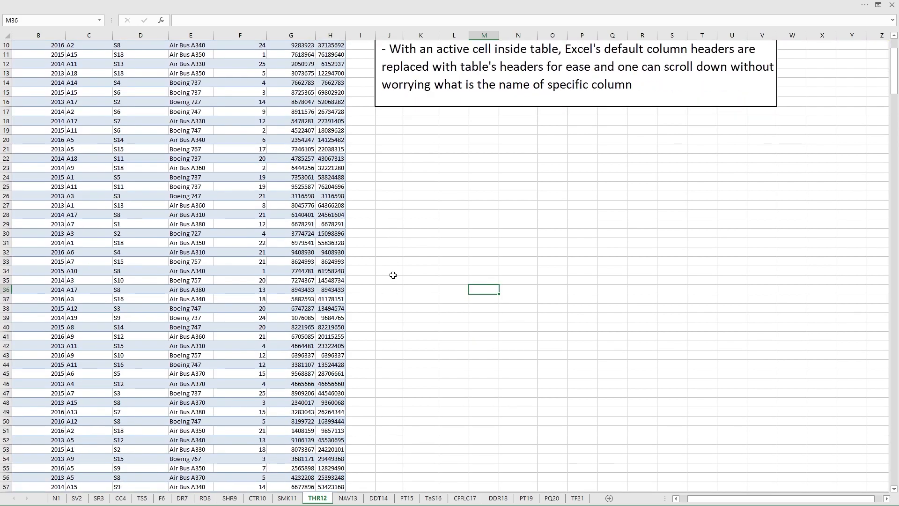
pyautogui.scroll(-1, 393, 279)
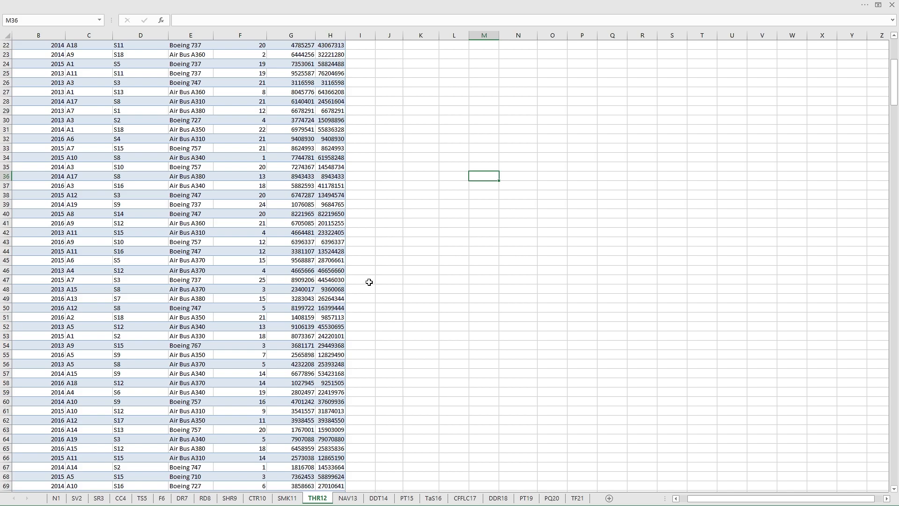
# Make cell E44 inside the aircraft sales table active and examine the column headings while scrolling through the rows.
pyautogui.click(194, 250)
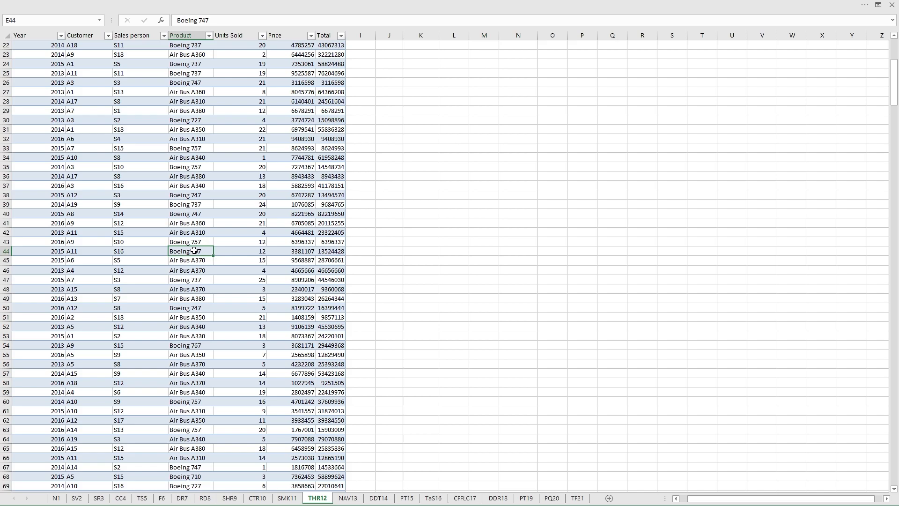
pyautogui.scroll(6, 194, 251)
pyautogui.scroll(-7, 194, 251)
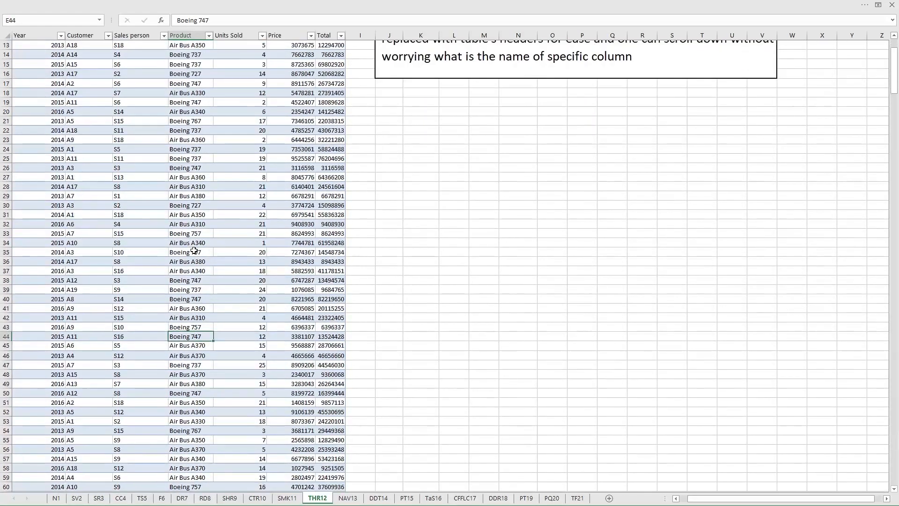
pyautogui.scroll(8, 193, 250)
pyautogui.scroll(-5, 194, 251)
pyautogui.scroll(5, 194, 250)
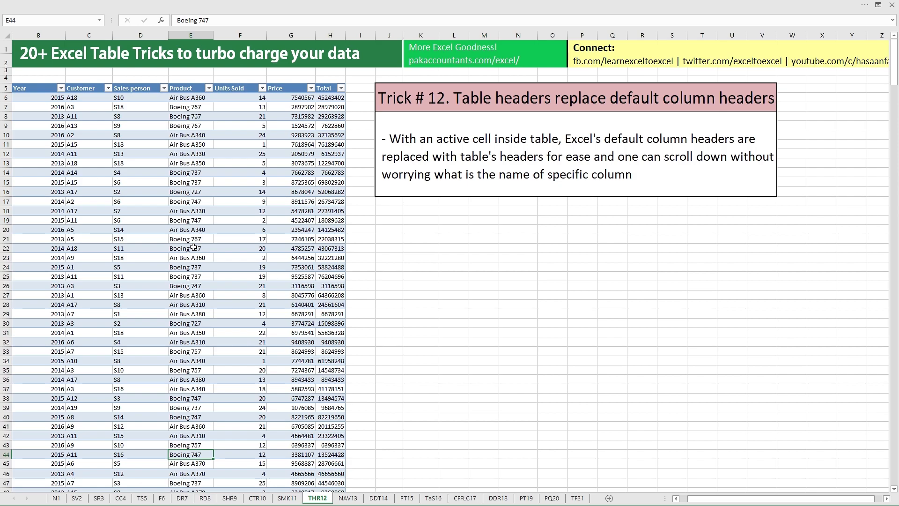
# On the NAV13 sheet, move the active cell through the first table row from B6 and on to B7 in the second row.
pyautogui.hotkey('ctrl', 'pagedown')
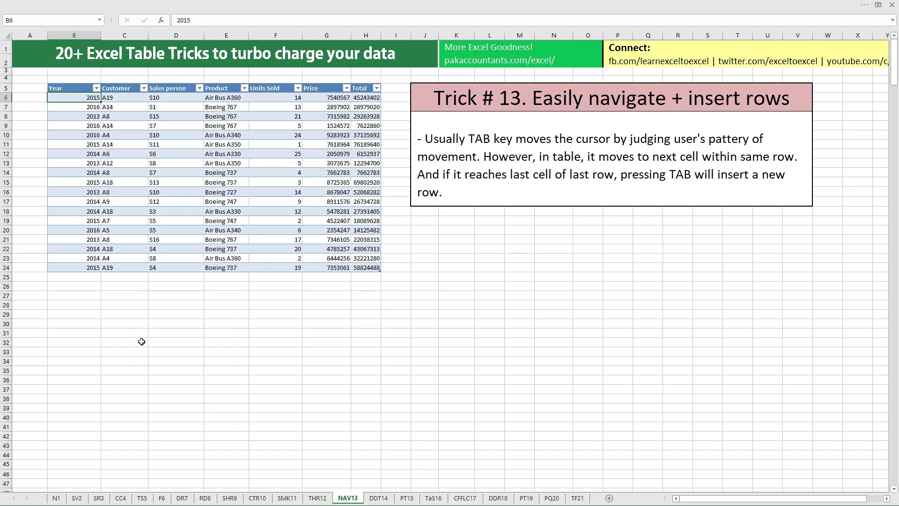
pyautogui.press('Tab')
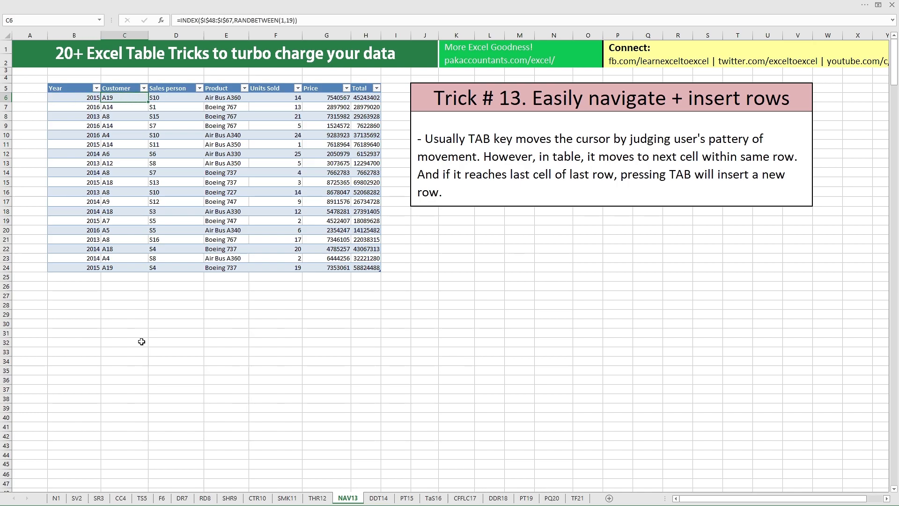
pyautogui.press('Tab')
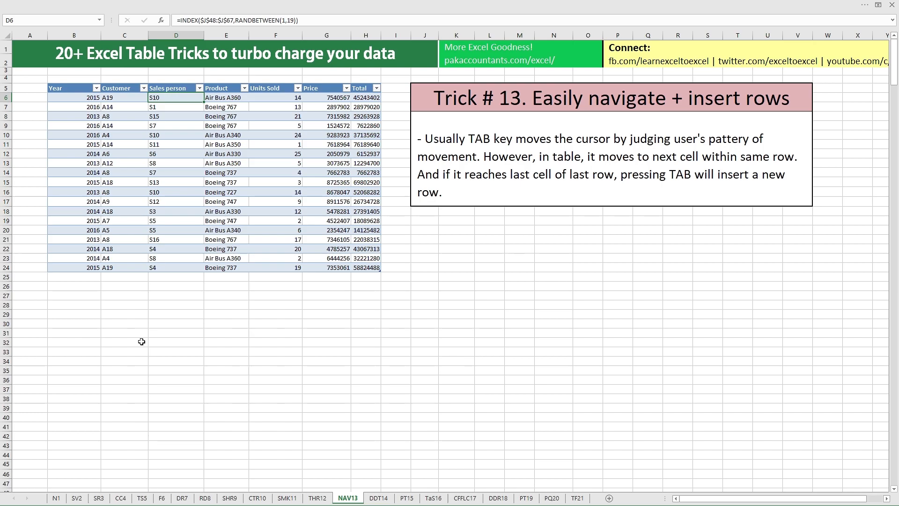
pyautogui.press('Tab')
pyautogui.press('Tab')
pyautogui.press('Tab')
pyautogui.press('Tab')
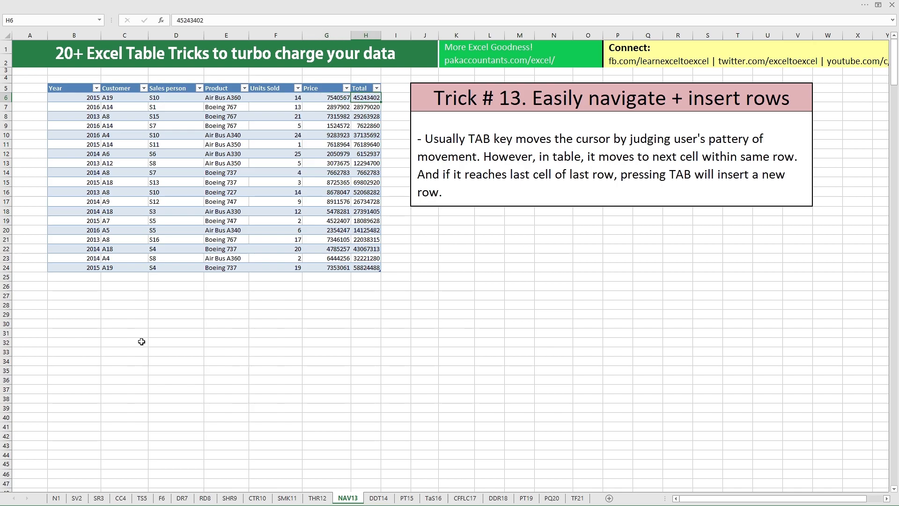
pyautogui.press('Tab')
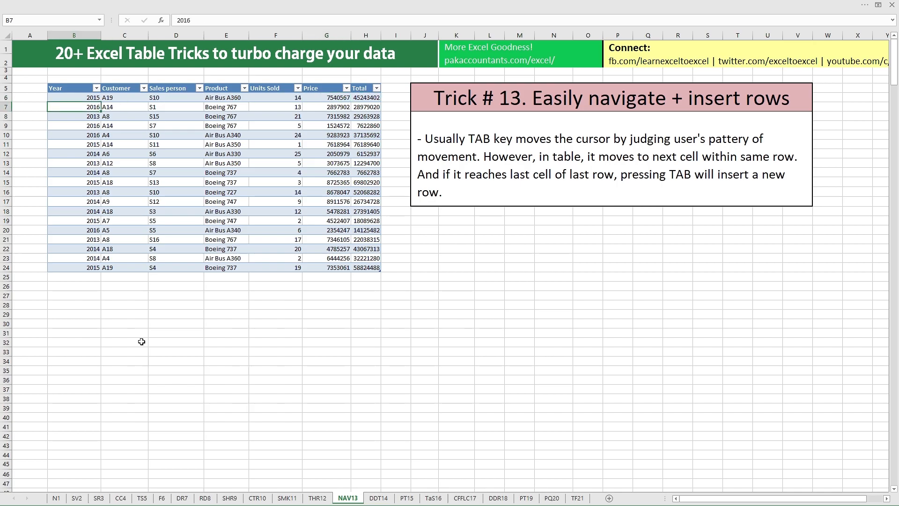
# Advance cell by cell through the remaining rows to the table's last cell, H24, and insert a new row below it.
pyautogui.press('Tab')
pyautogui.press('Tab')
pyautogui.press('Tab')
pyautogui.press('Tab')
pyautogui.press('Tab')
pyautogui.press('Tab')
pyautogui.press('Tab')
pyautogui.press('Tab')
pyautogui.press('Tab')
pyautogui.press('Tab')
pyautogui.press('Tab')
pyautogui.press('Tab')
pyautogui.press('Tab')
pyautogui.press('Tab')
pyautogui.press('Tab')
pyautogui.press('Tab')
pyautogui.press('Tab')
pyautogui.press('Tab')
pyautogui.press('Tab')
pyautogui.press('Tab')
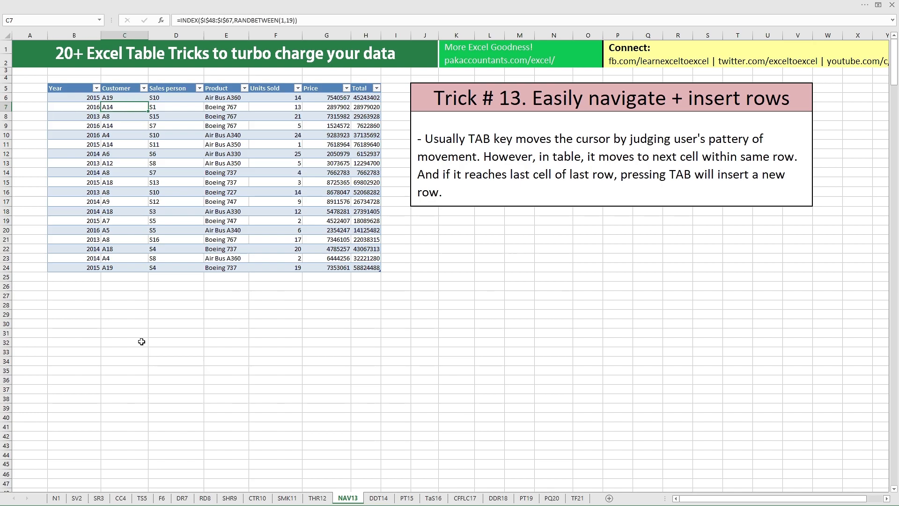
pyautogui.press('Tab')
pyautogui.press('Tab')
pyautogui.press('Tab')
pyautogui.press('Tab')
pyautogui.press('Tab')
pyautogui.press('Tab')
pyautogui.press('Tab')
pyautogui.press('Tab')
pyautogui.press('Tab')
pyautogui.press('Tab')
pyautogui.press('Tab')
pyautogui.press('Tab')
pyautogui.press('Tab')
pyautogui.press('Tab')
pyautogui.press('Tab')
pyautogui.press('Tab')
pyautogui.press('Tab')
pyautogui.press('Tab')
pyautogui.press('Tab')
pyautogui.press('Tab')
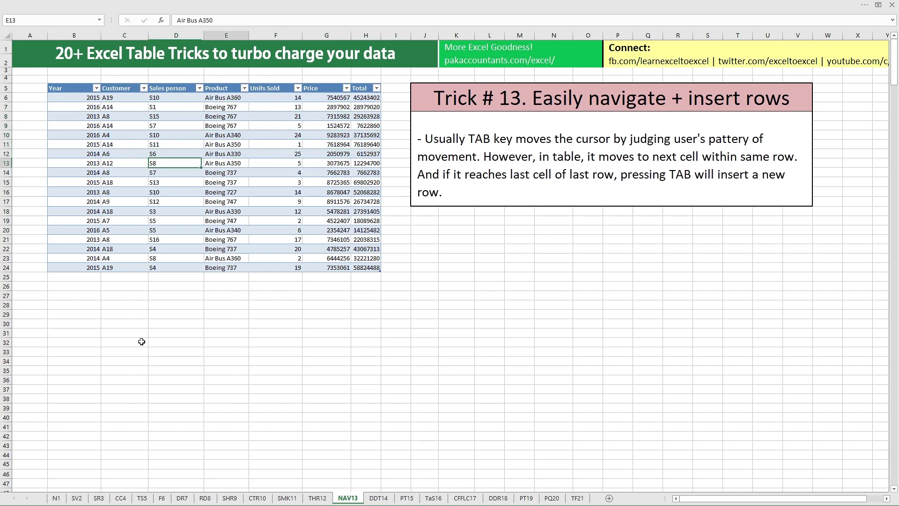
pyautogui.press('Tab')
pyautogui.press('Tab')
pyautogui.press('Tab')
pyautogui.press('Tab')
pyautogui.press('Tab')
pyautogui.press('Tab')
pyautogui.press('Tab')
pyautogui.press('Tab')
pyautogui.press('Tab')
pyautogui.press('Tab')
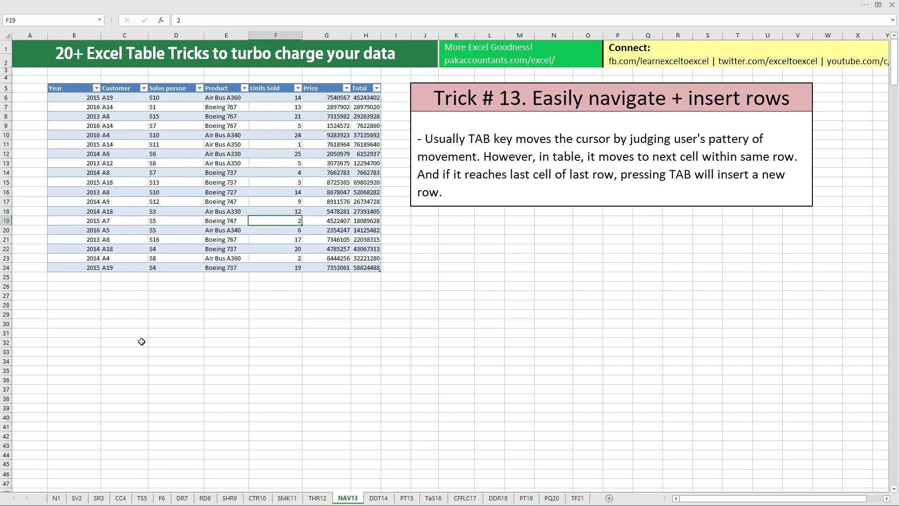
pyautogui.press('Tab')
pyautogui.press('Tab')
pyautogui.press('Tab')
pyautogui.press('Tab')
pyautogui.press('Tab')
pyautogui.press('Tab')
pyautogui.press('Tab')
pyautogui.press('Tab')
pyautogui.press('Tab')
pyautogui.press('Tab')
pyautogui.press('Tab')
pyautogui.press('Tab')
pyautogui.press('Tab')
pyautogui.press('Tab')
pyautogui.press('Tab')
pyautogui.press('Tab')
pyautogui.press('Tab')
pyautogui.press('Tab')
pyautogui.press('Tab')
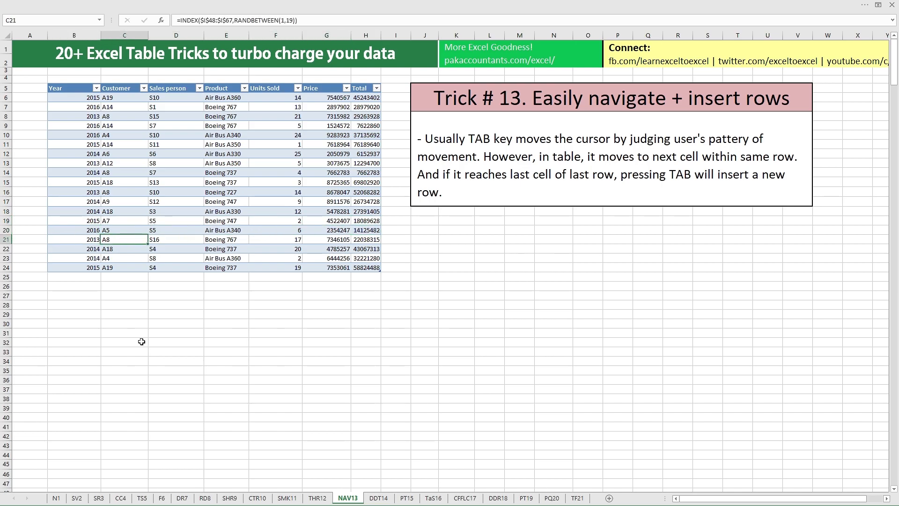
pyautogui.press('Tab')
pyautogui.press('Tab')
pyautogui.press('Tab')
pyautogui.press('Tab')
pyautogui.press('Tab')
pyautogui.press('Tab')
pyautogui.press('Tab')
pyautogui.press('Tab')
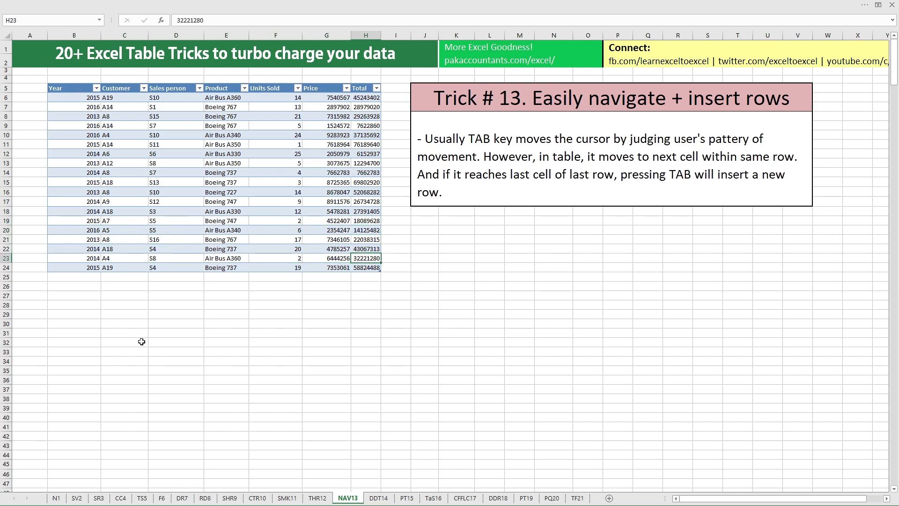
pyautogui.press('Tab')
pyautogui.press('Tab')
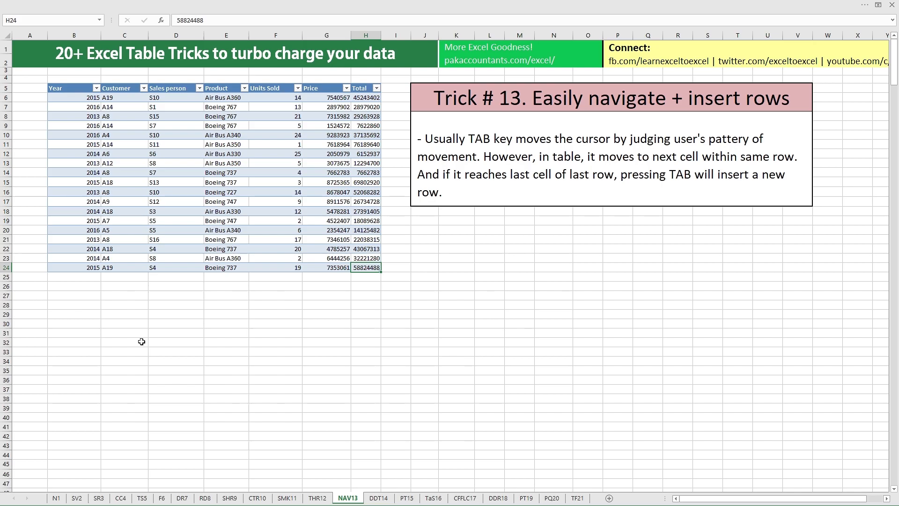
pyautogui.press('Tab')
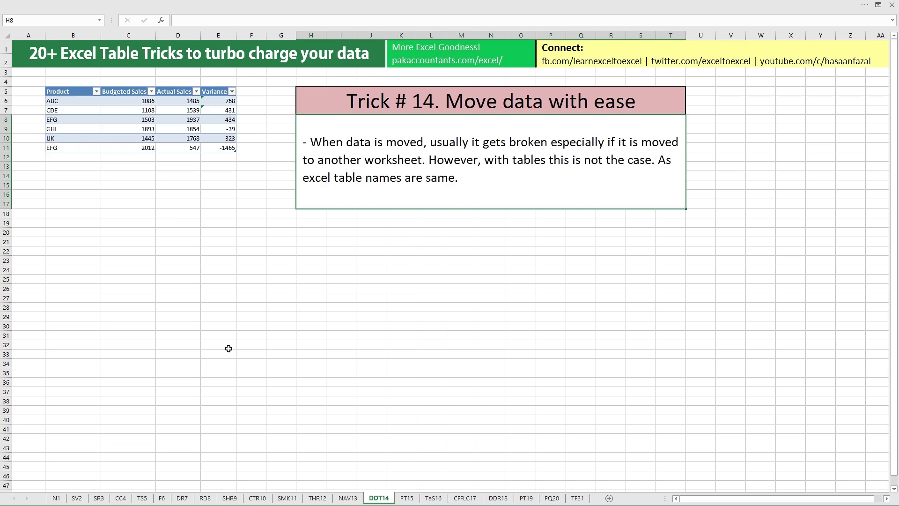
# On the PT15 sheet, make cell C9 inside the table active and bring up the print preview.
pyautogui.click(407, 497)
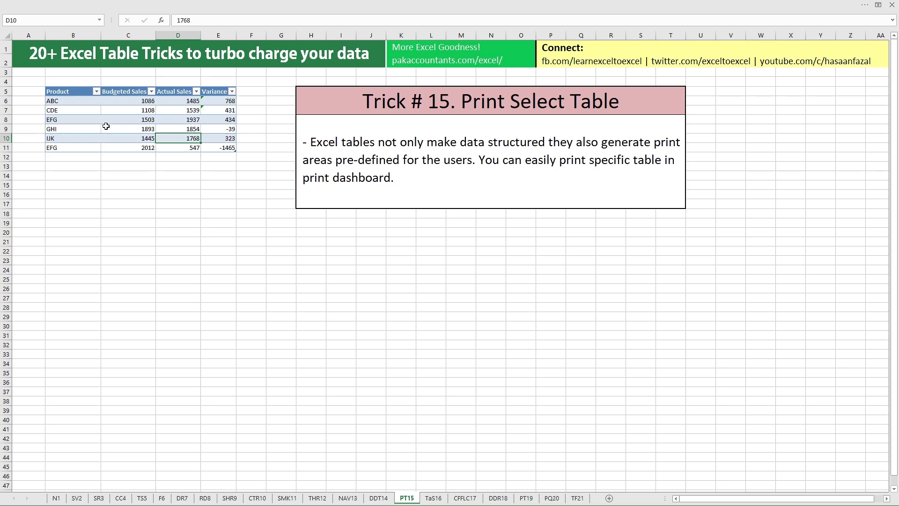
pyautogui.click(140, 128)
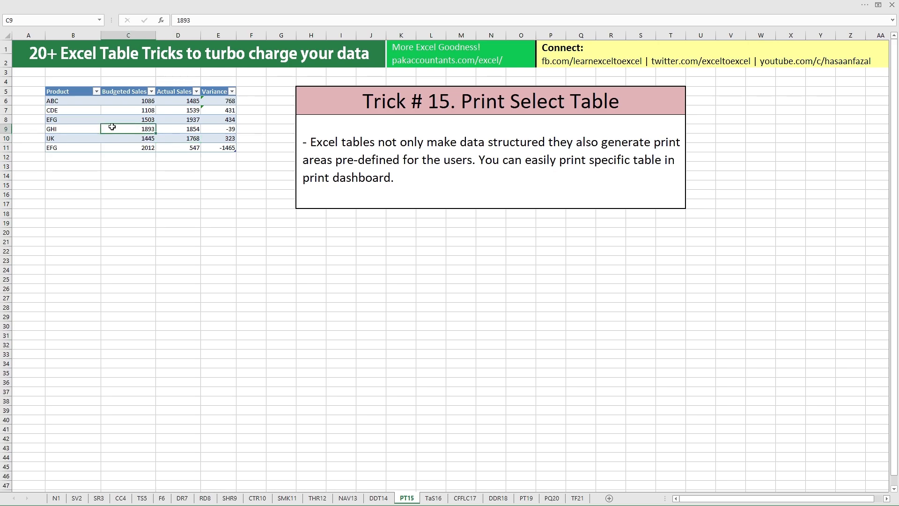
pyautogui.click(8, 6)
pyautogui.click(11, 13)
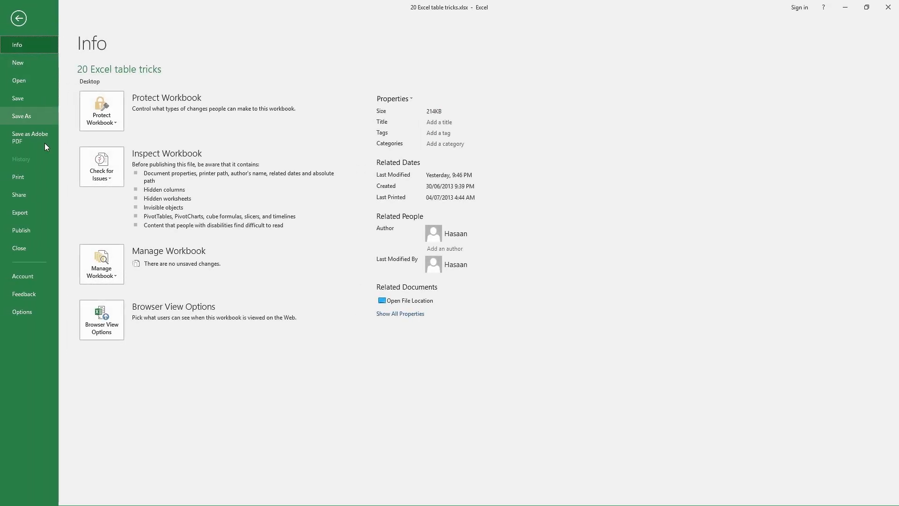
pyautogui.click(24, 178)
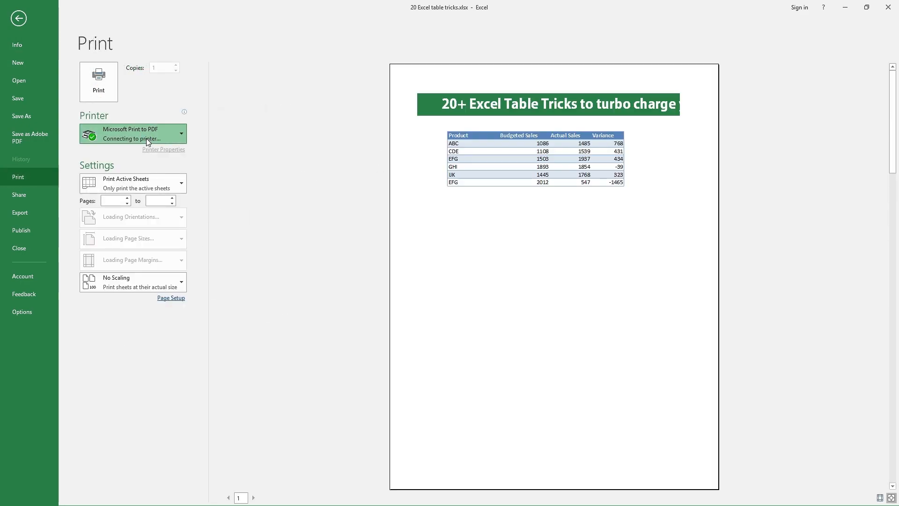
# Set the print range to Print Selected Table and return to the worksheet.
pyautogui.click(147, 135)
pyautogui.click(213, 190)
pyautogui.click(141, 187)
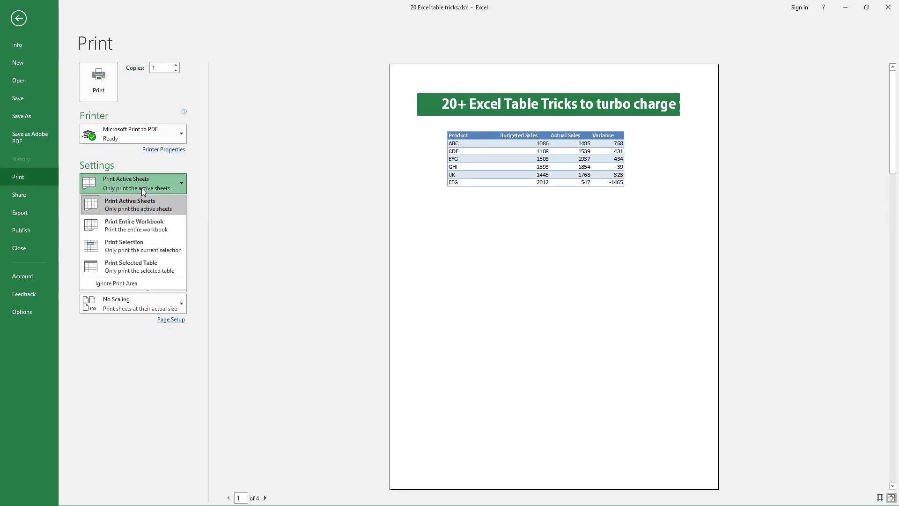
pyautogui.click(149, 263)
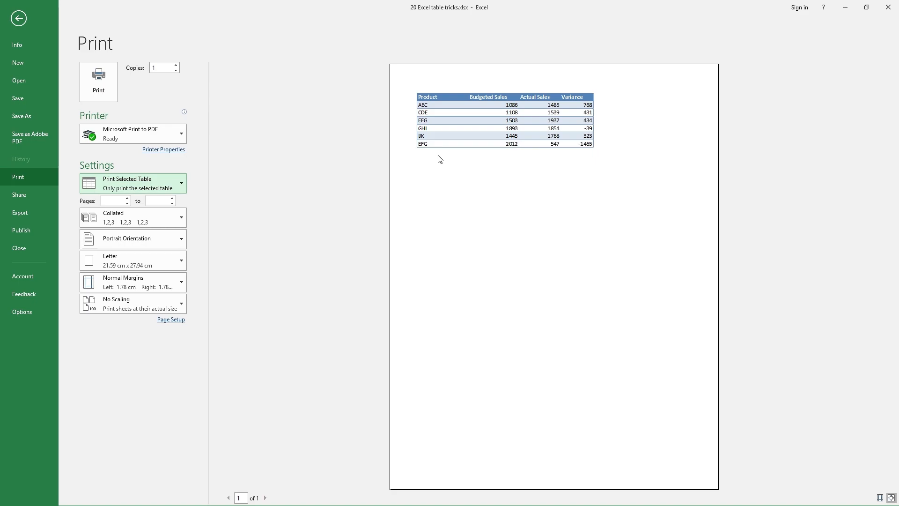
pyautogui.click(18, 18)
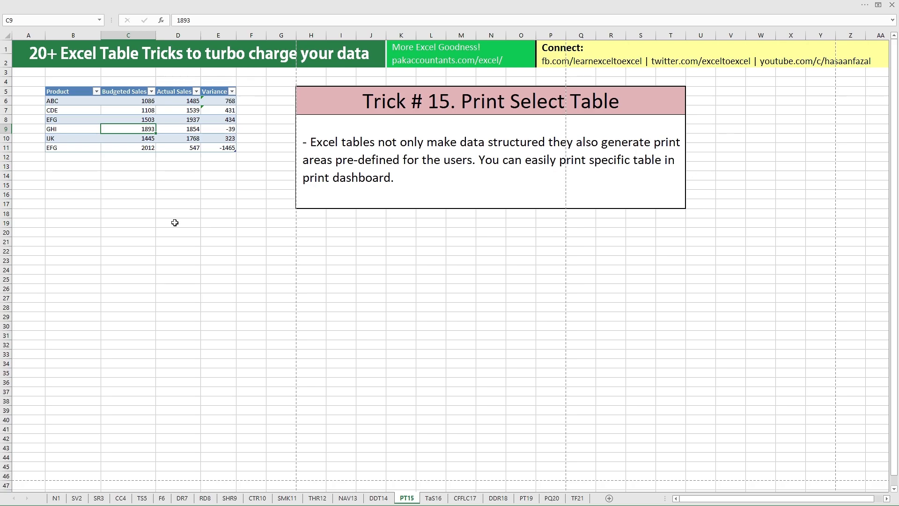
# On the TaS16 sheet, select the empty cell G29.
pyautogui.click(434, 499)
pyautogui.click(280, 317)
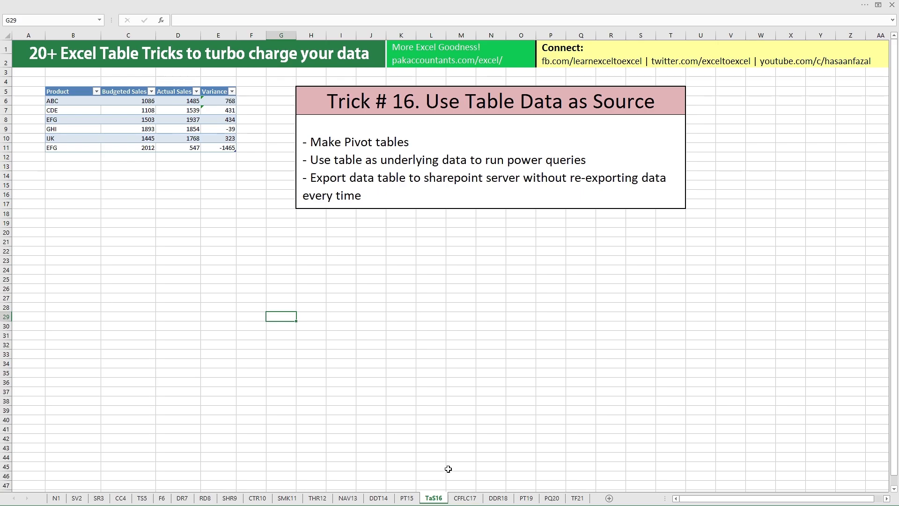
# On the CFFLC17 sheet, switch the table's First Column and Last Column formatting off and back on.
pyautogui.click(465, 498)
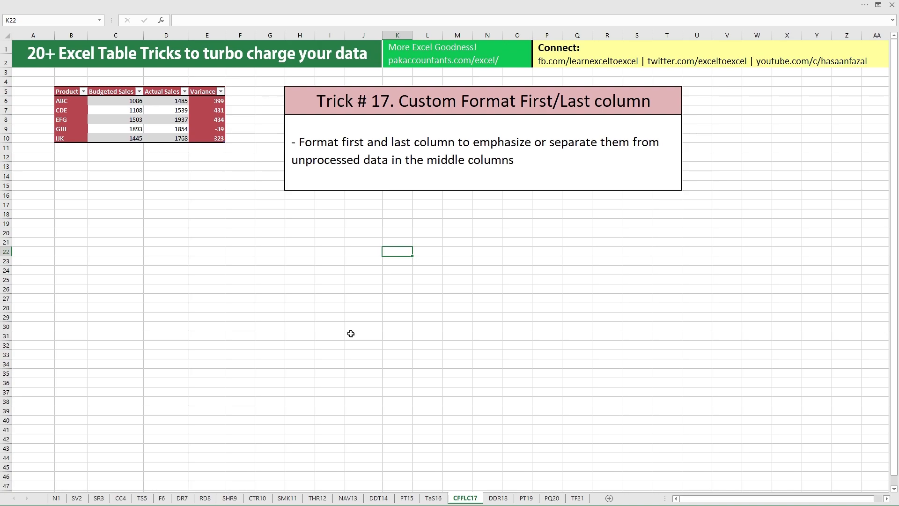
pyautogui.click(299, 7)
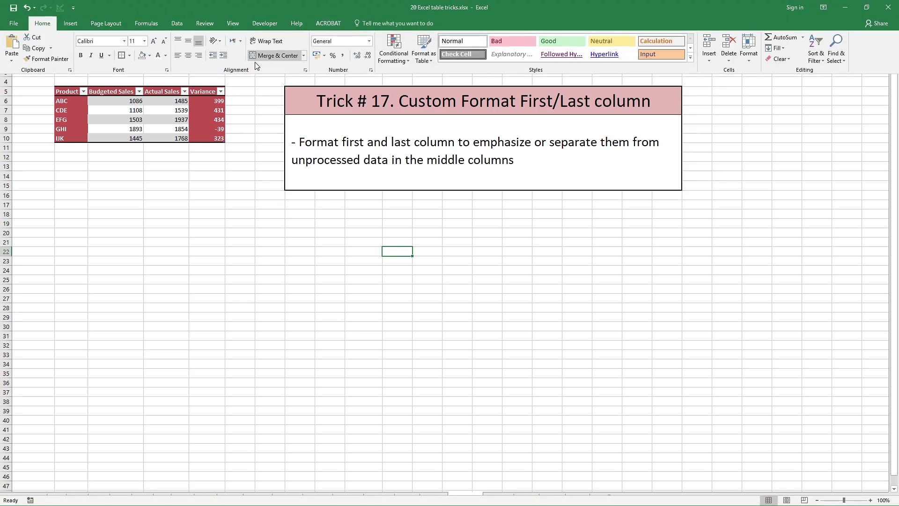
pyautogui.click(185, 109)
pyautogui.click(401, 3)
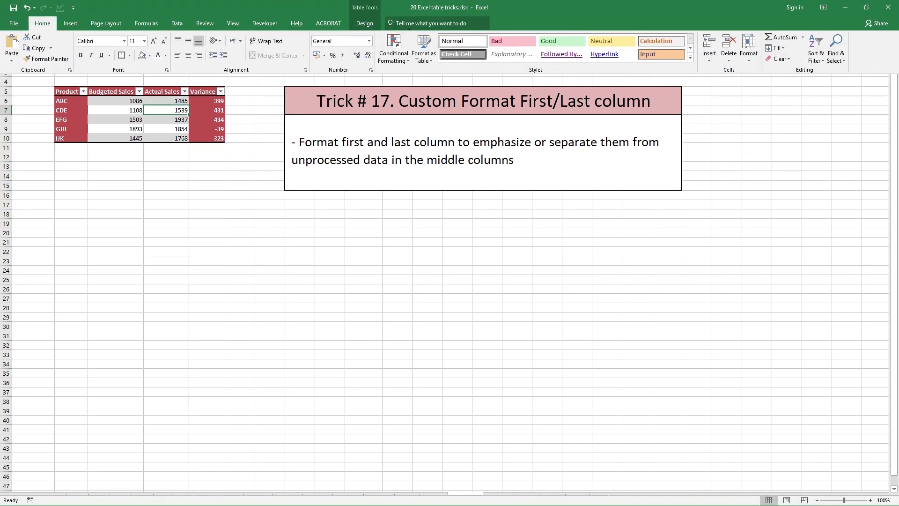
pyautogui.click(367, 23)
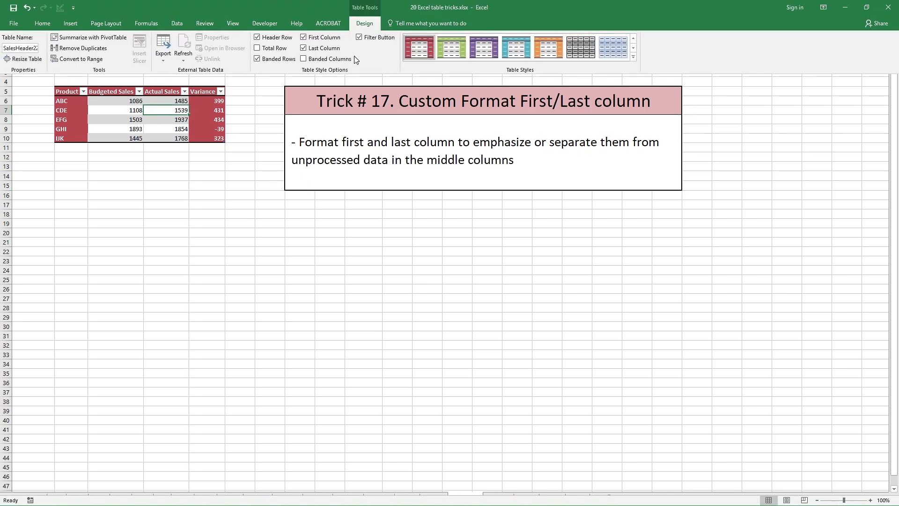
pyautogui.click(304, 37)
pyautogui.click(304, 48)
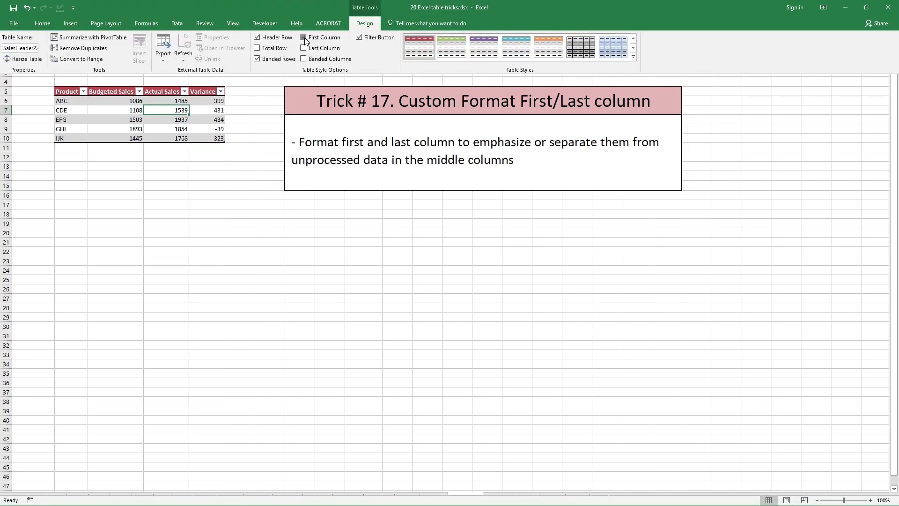
pyautogui.click(305, 38)
pyautogui.click(305, 48)
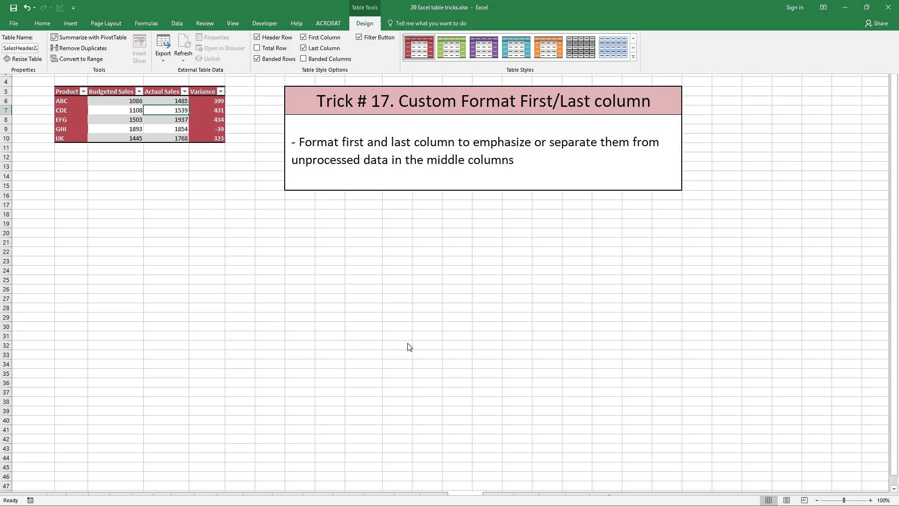
# On the DDR18 sheet, define the workbook-level name productlist referring to the table's Product column.
pyautogui.click(500, 497)
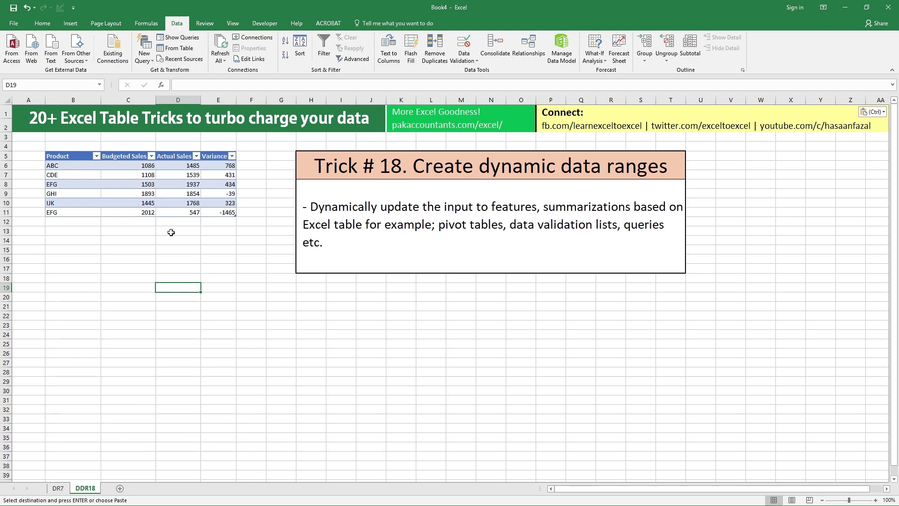
pyautogui.click(149, 24)
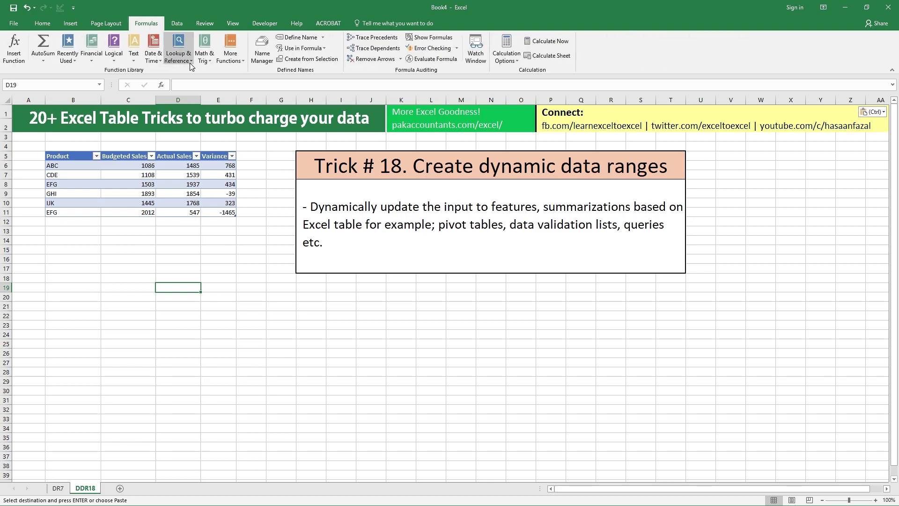
pyautogui.click(292, 37)
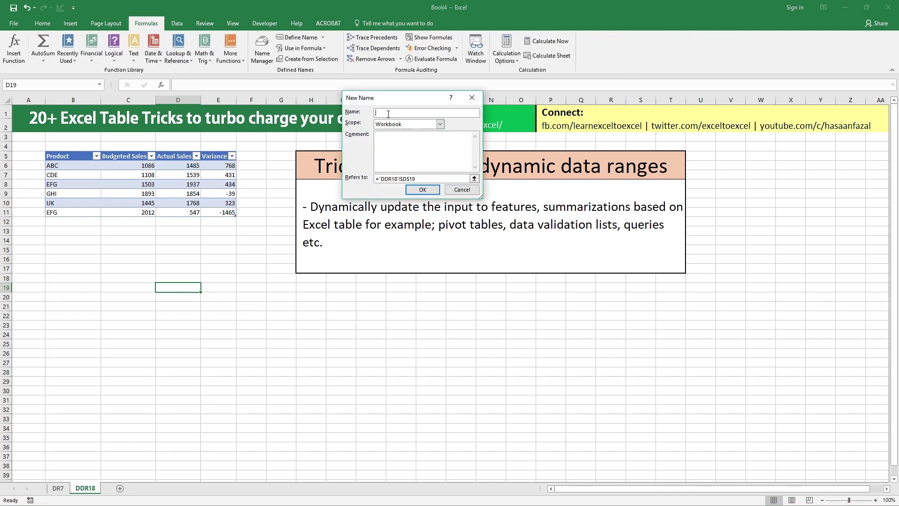
pyautogui.write('products')
pyautogui.write('ist')
pyautogui.moveTo(428, 179); pyautogui.dragTo(255, 181)
pyautogui.press('BackSpace')
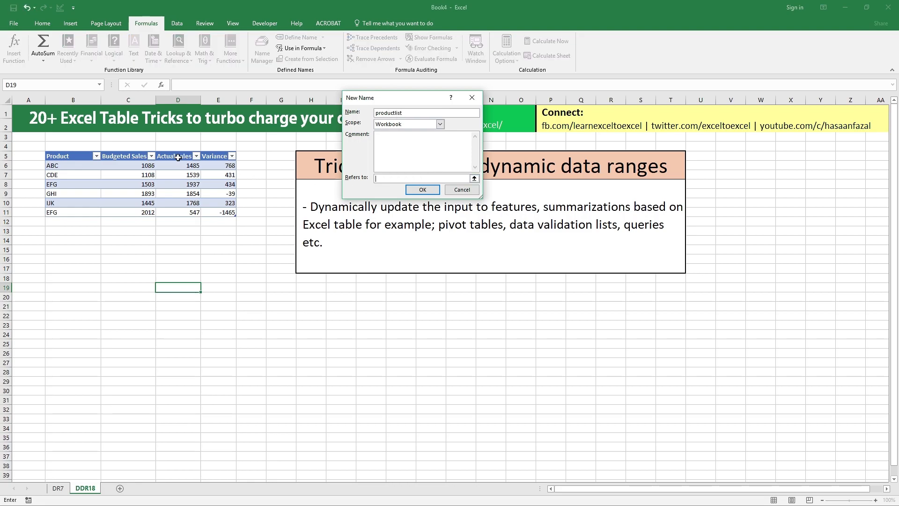
pyautogui.click(61, 154)
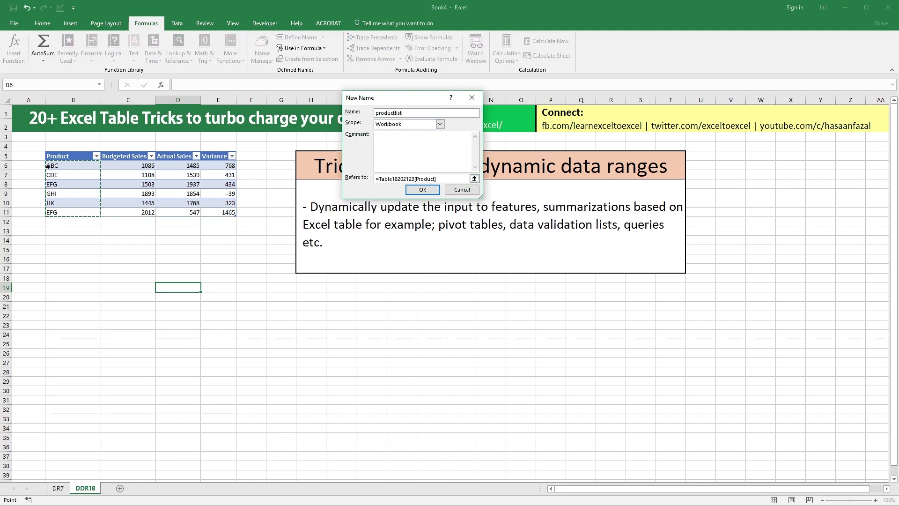
pyautogui.click(425, 190)
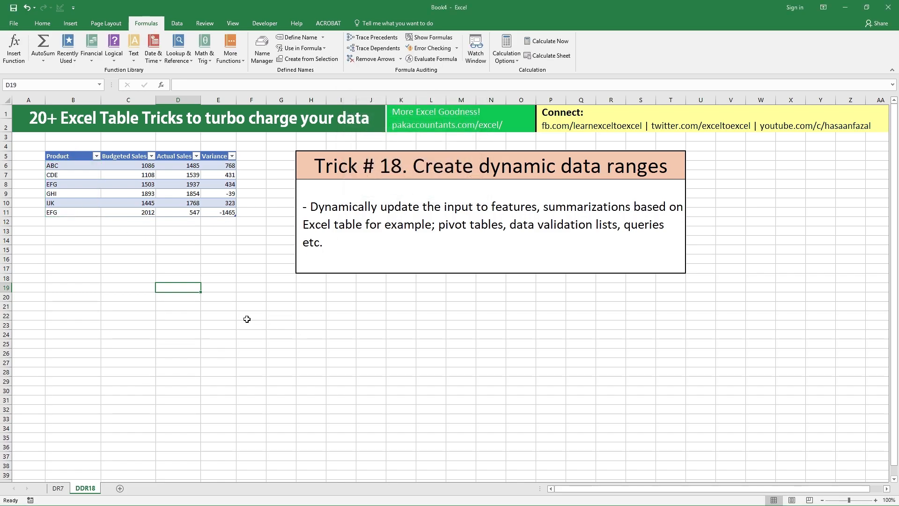
# Restrict cell E19 to a validation list with the source =productlist and open its in-cell list.
pyautogui.click(217, 286)
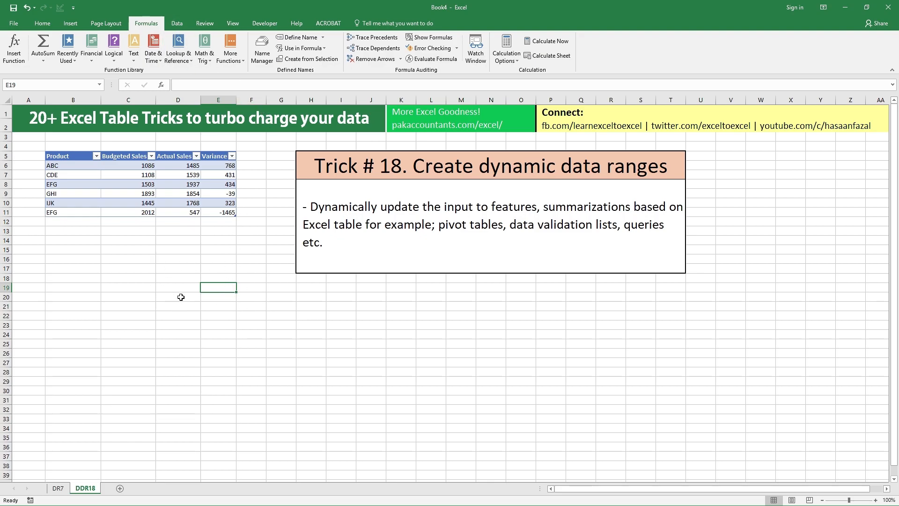
pyautogui.click(182, 23)
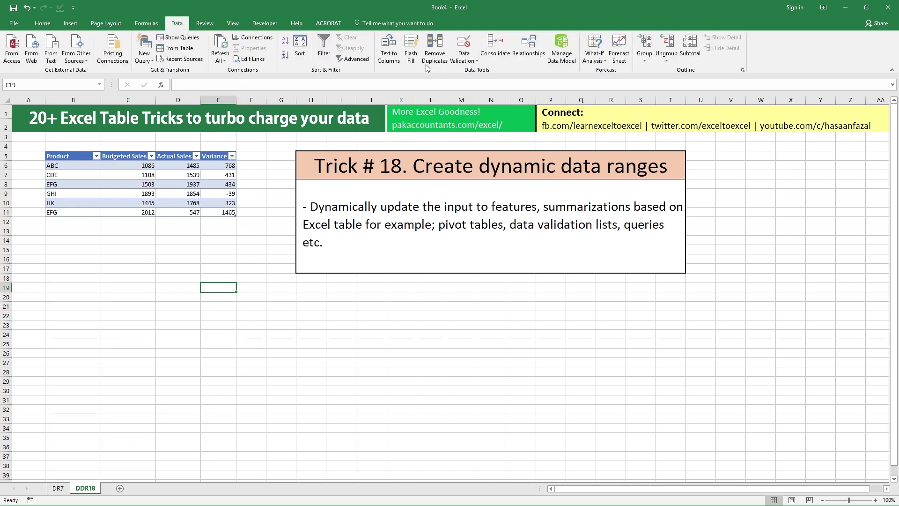
pyautogui.click(465, 44)
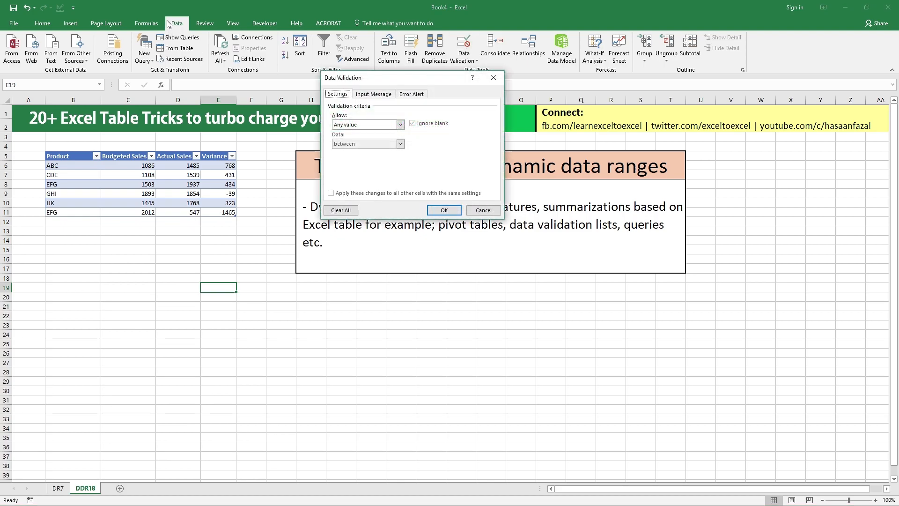
pyautogui.click(401, 125)
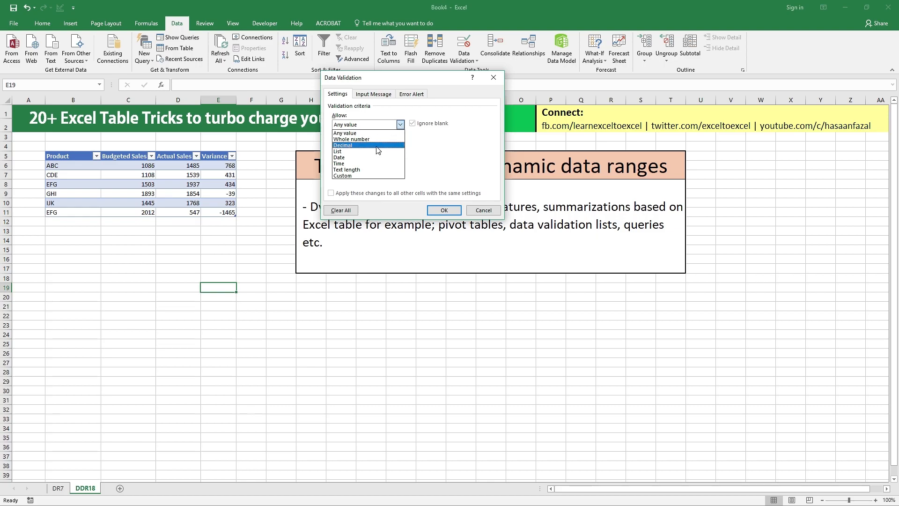
pyautogui.click(378, 151)
pyautogui.click(424, 163)
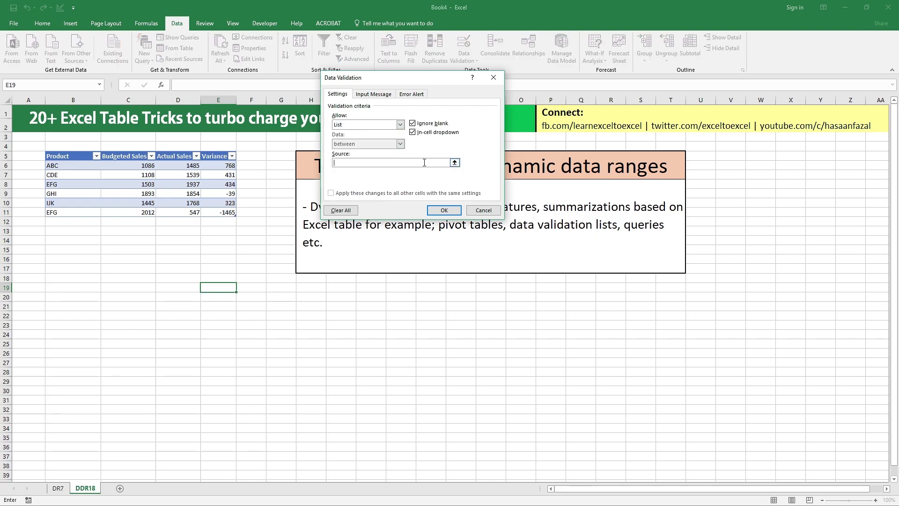
pyautogui.write('=productlist')
pyautogui.press('Return')
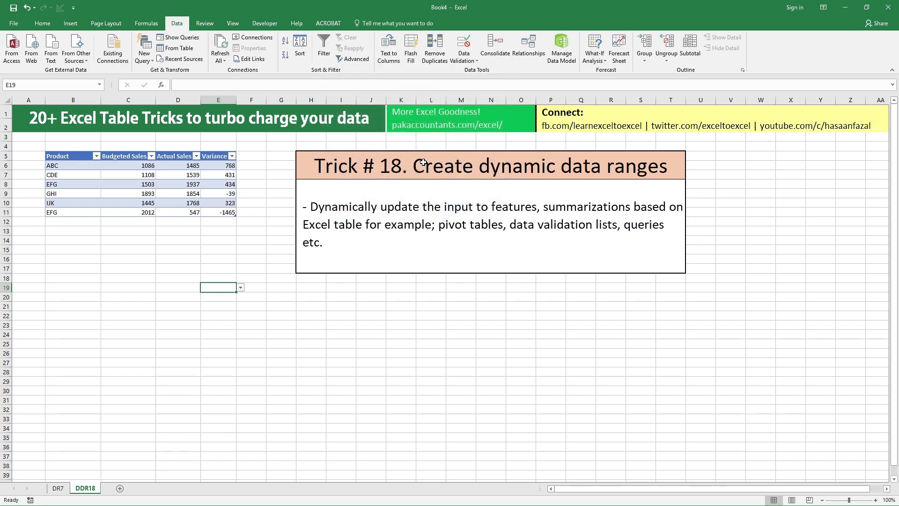
pyautogui.click(240, 287)
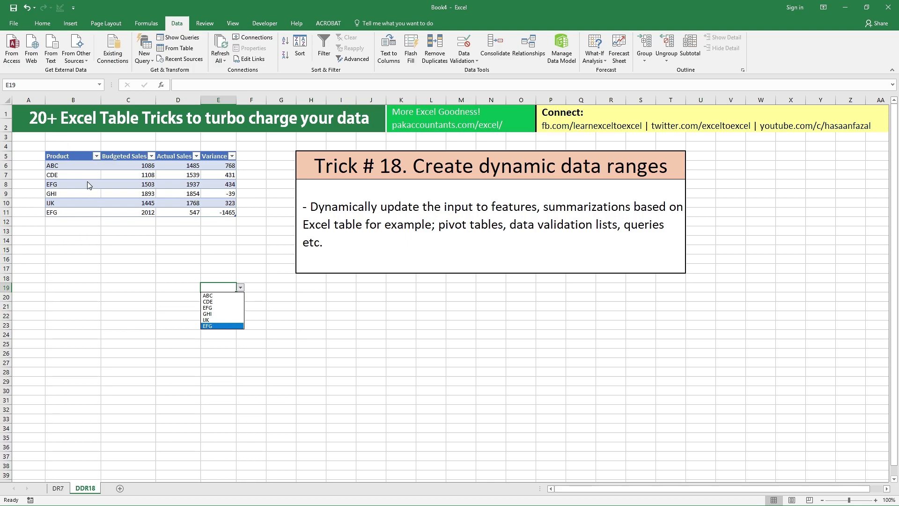
# Append three rows to the end of the table with the product names Product, Product 2 and Product 3.
pyautogui.click(224, 210)
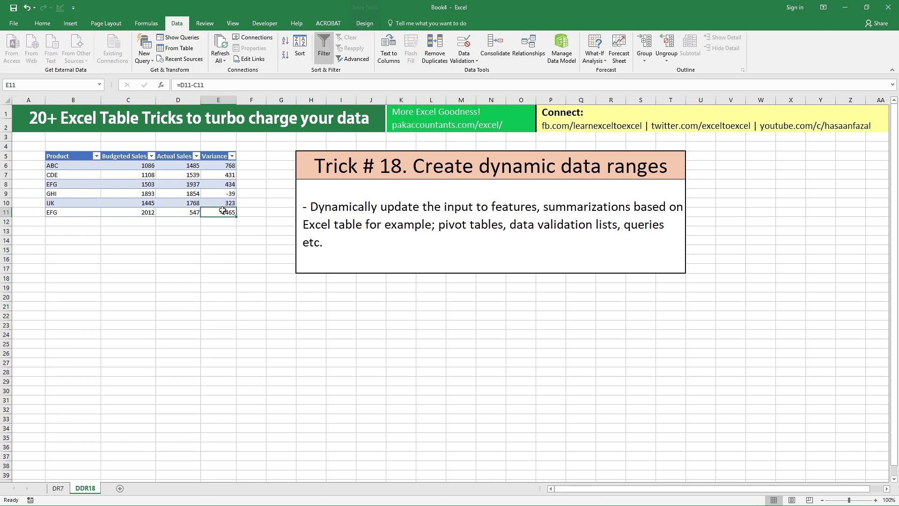
pyautogui.press('Tab')
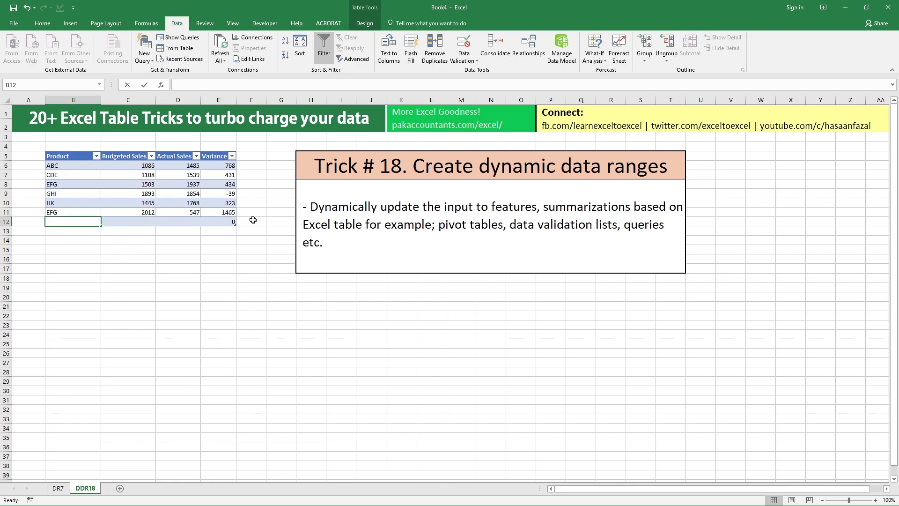
pyautogui.write('Product')
pyautogui.press('Tab')
pyautogui.press('Tab')
pyautogui.press('Tab')
pyautogui.press('Tab')
pyautogui.write('Produc')
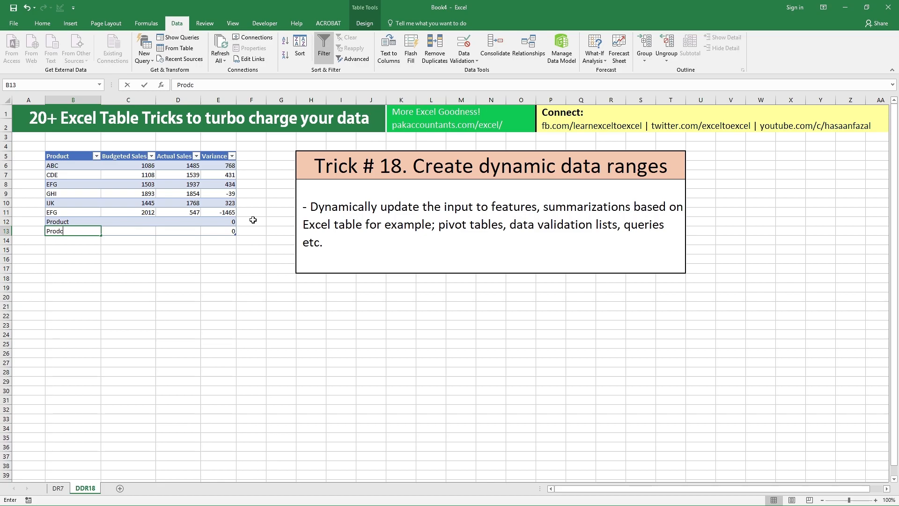
pyautogui.write('t 2')
pyautogui.press('Tab')
pyautogui.press('Tab')
pyautogui.press('Tab')
pyautogui.press('Tab')
pyautogui.write('Product 3')
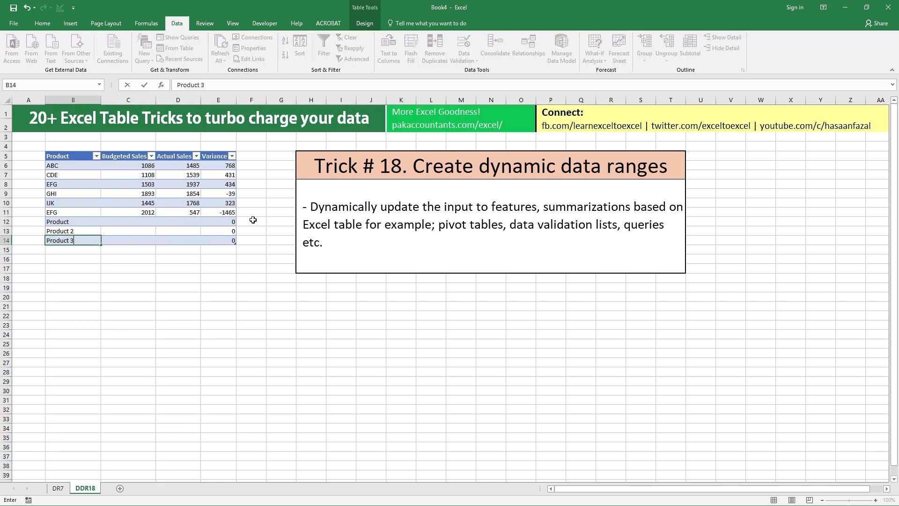
pyautogui.press('Return')
# Check cell E19's validation list for the newly added products and close it without choosing a value.
pyautogui.click(226, 270)
pyautogui.click(227, 280)
pyautogui.click(227, 288)
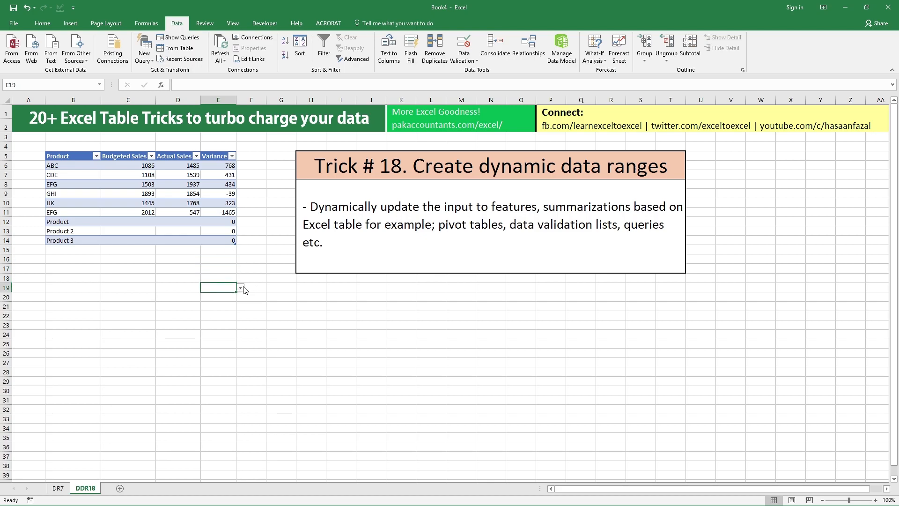
pyautogui.click(240, 287)
pyautogui.moveTo(238, 308); pyautogui.dragTo(240, 319)
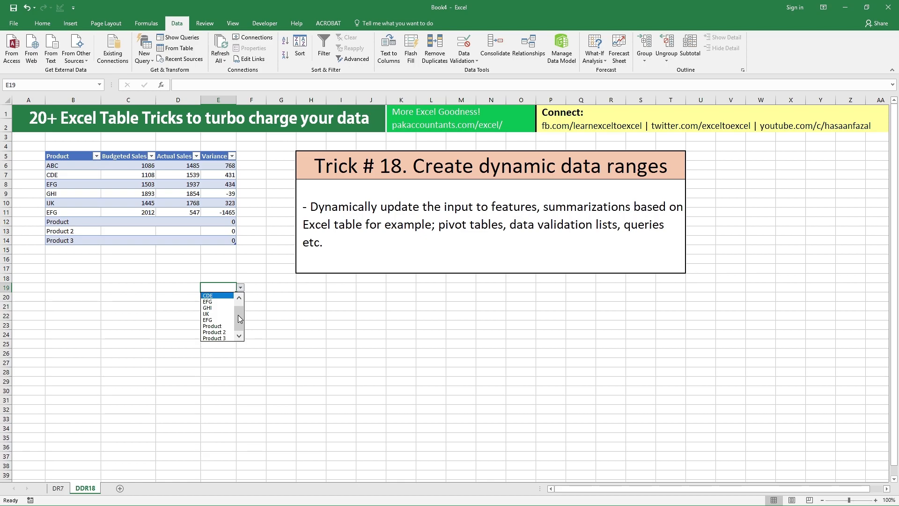
pyautogui.moveTo(239, 319); pyautogui.dragTo(227, 457)
pyautogui.press('Escape')
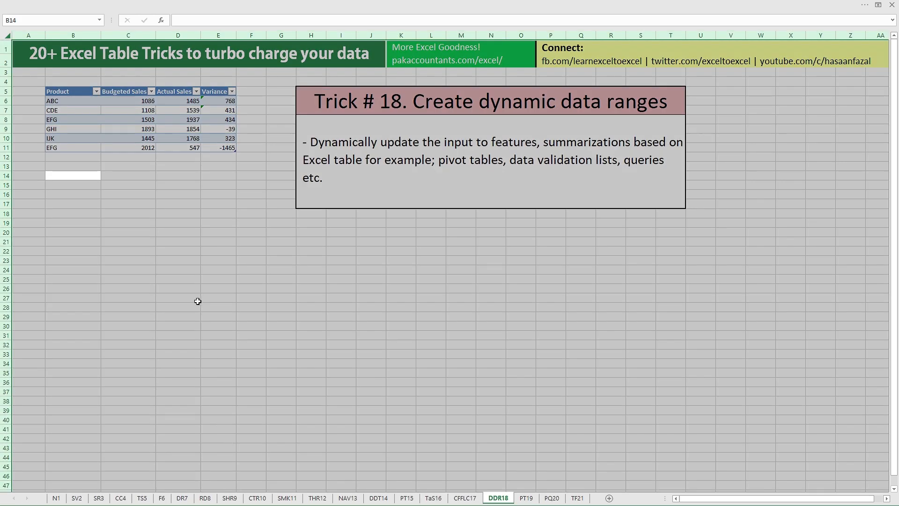
# On the PT19 sheet of 20 Excel table tricks.xlsx, select a value in the PivotTable and show its field list.
pyautogui.click(526, 498)
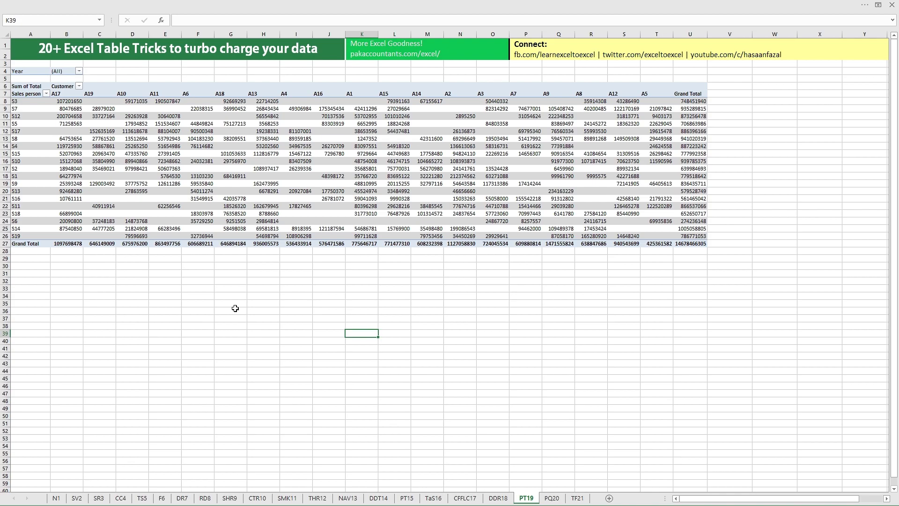
pyautogui.click(349, 153)
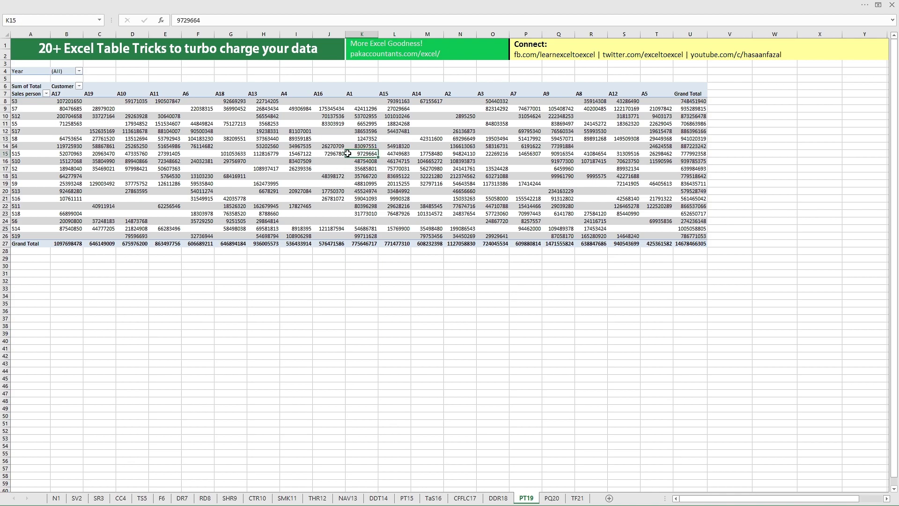
pyautogui.click(323, 6)
pyautogui.click(395, 24)
pyautogui.click(365, 23)
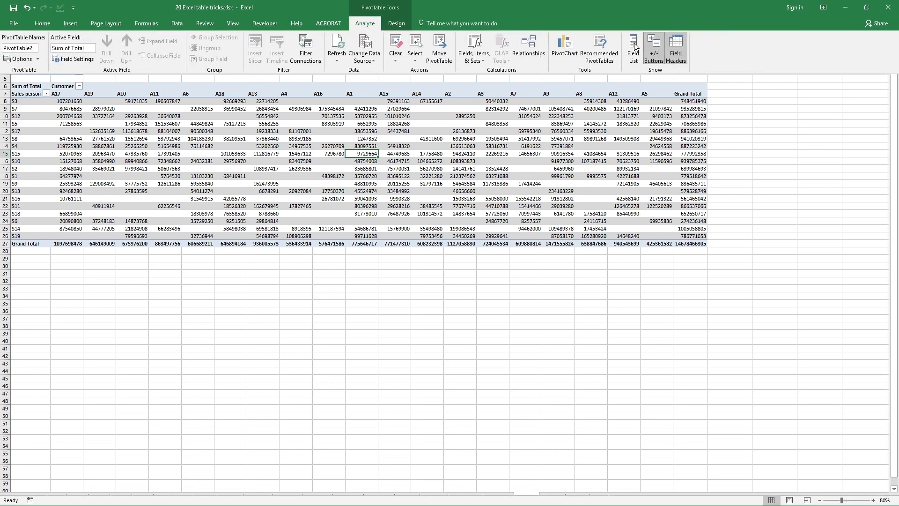
pyautogui.click(655, 47)
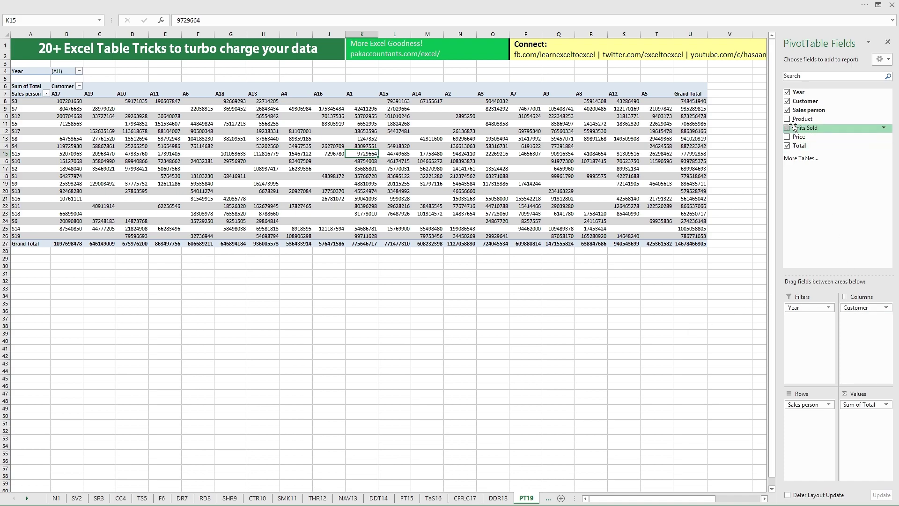
# Replace the Sales person row field of the PivotTable with the Product field.
pyautogui.moveTo(807, 404); pyautogui.dragTo(811, 225)
pyautogui.moveTo(804, 118); pyautogui.dragTo(814, 415)
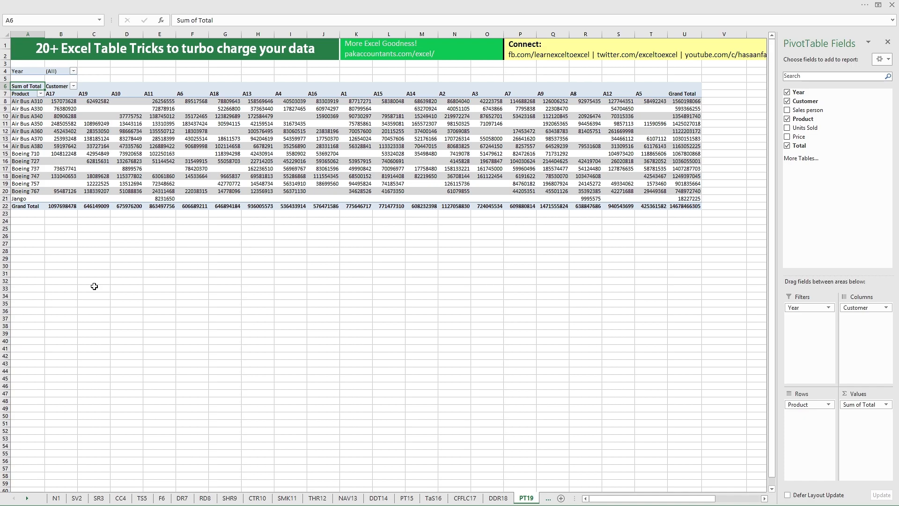
pyautogui.click(519, 356)
# On the PQ20 sheet, select the empty cell K29.
pyautogui.click(551, 499)
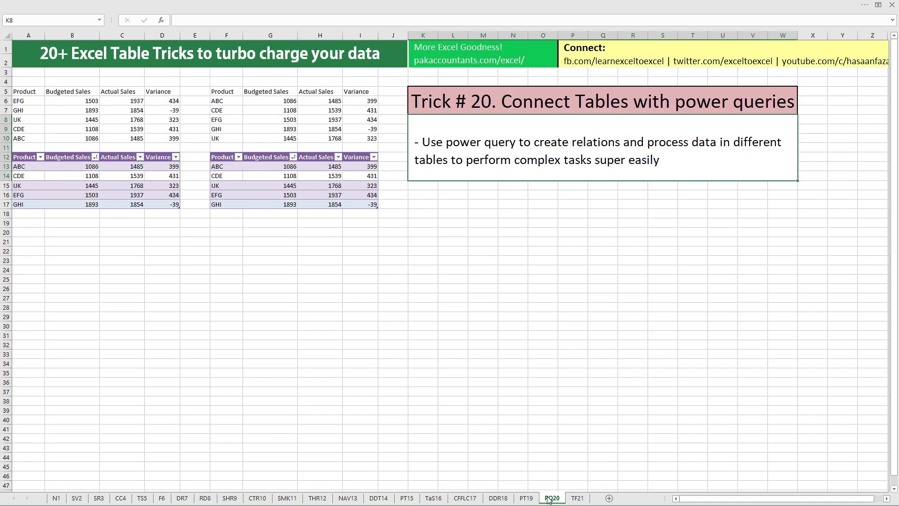
pyautogui.click(434, 318)
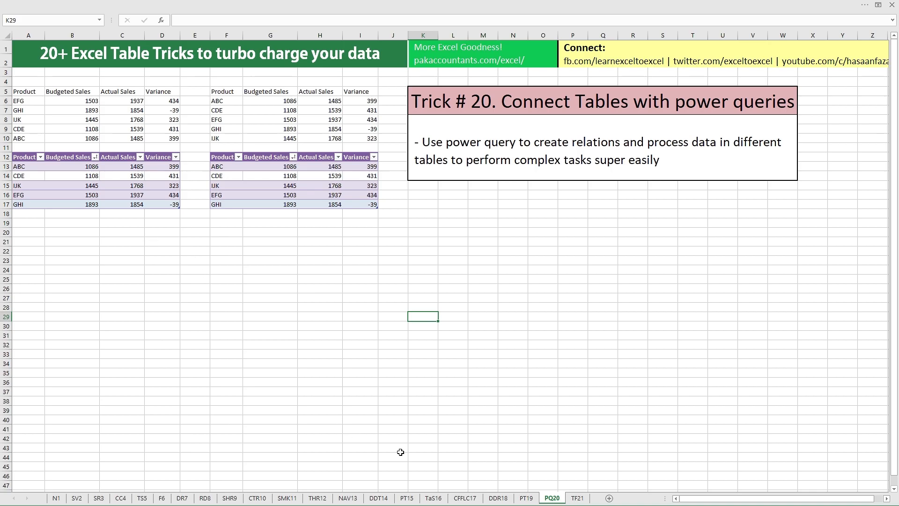
# On the TF21 sheet, open the Quick Access Toolbar customization options and list All Commands.
pyautogui.hotkey('ctrl', 'pagedown')
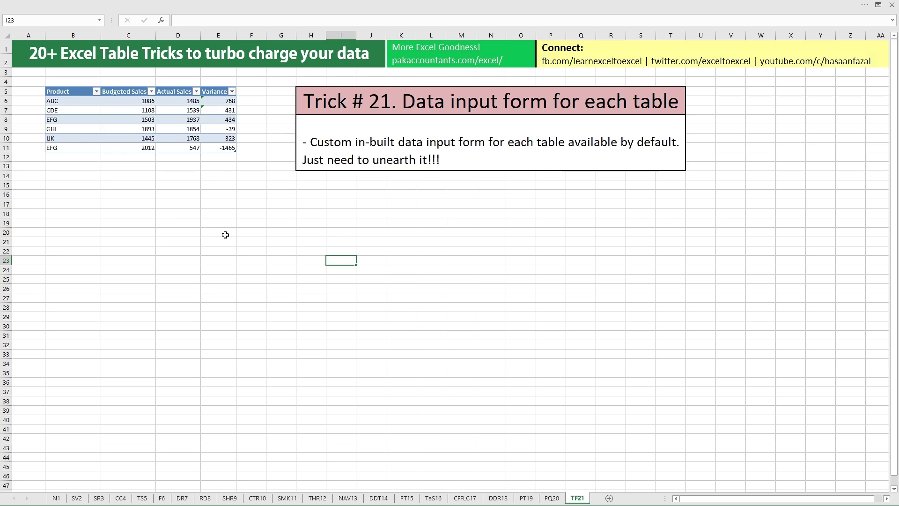
pyautogui.click(482, 4)
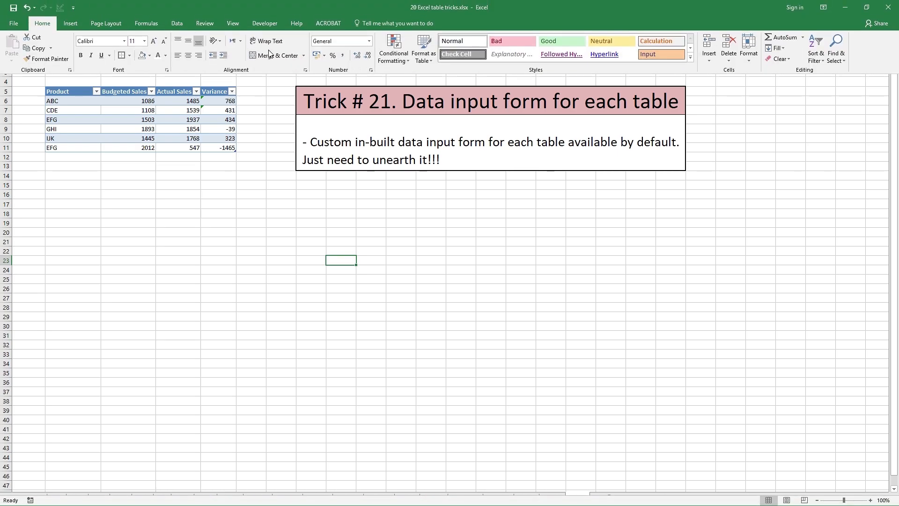
pyautogui.click(73, 9)
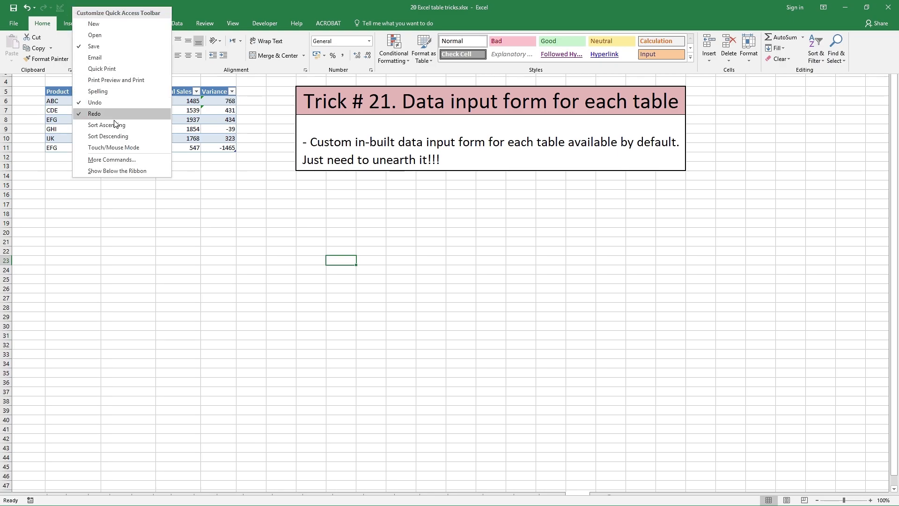
pyautogui.click(124, 159)
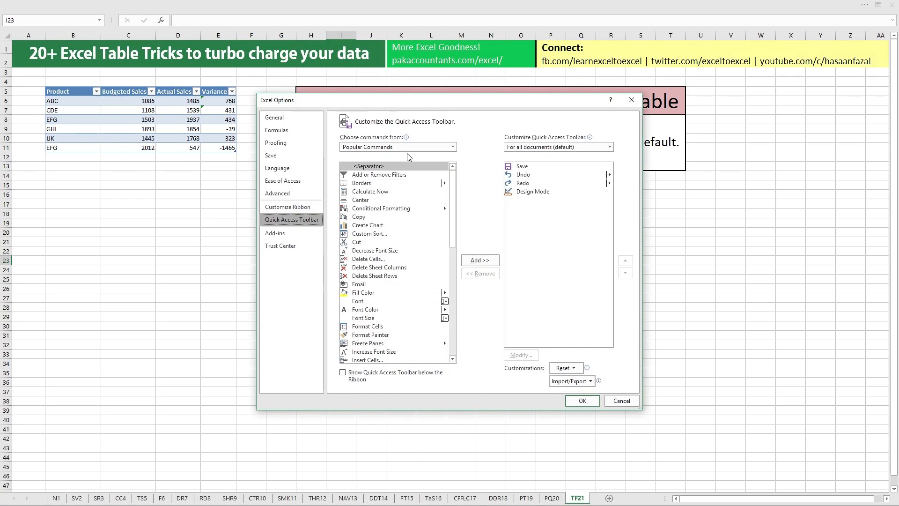
pyautogui.click(415, 147)
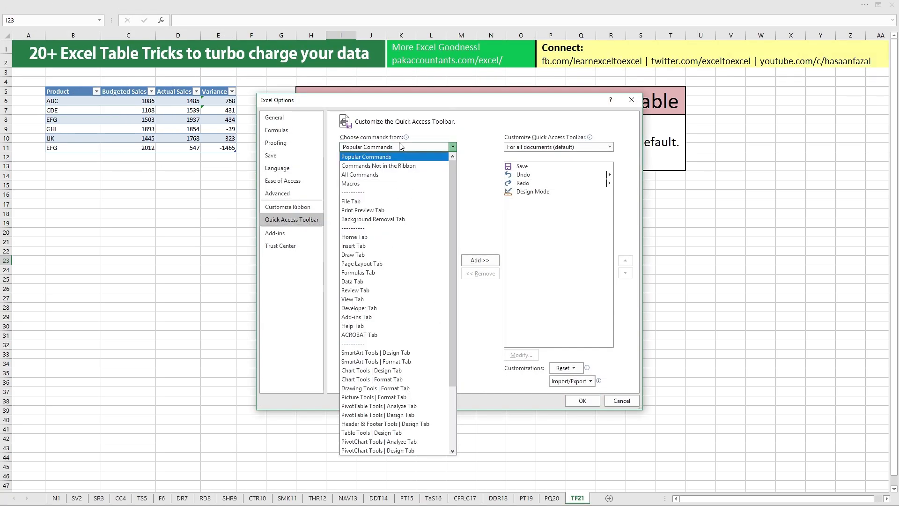
pyautogui.click(378, 173)
# Add the Form... command to the Quick Access Toolbar for all documents and apply the change.
pyautogui.moveTo(453, 174); pyautogui.dragTo(458, 243)
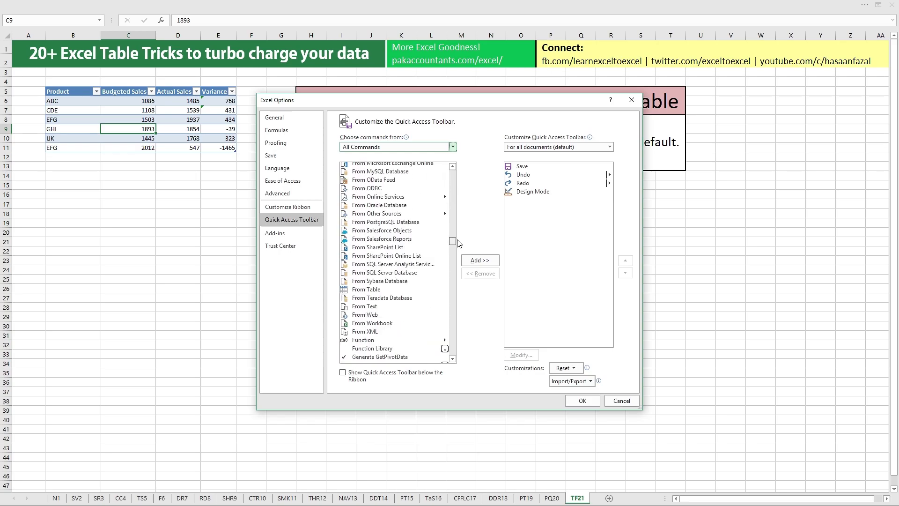
pyautogui.scroll(4, 381, 331)
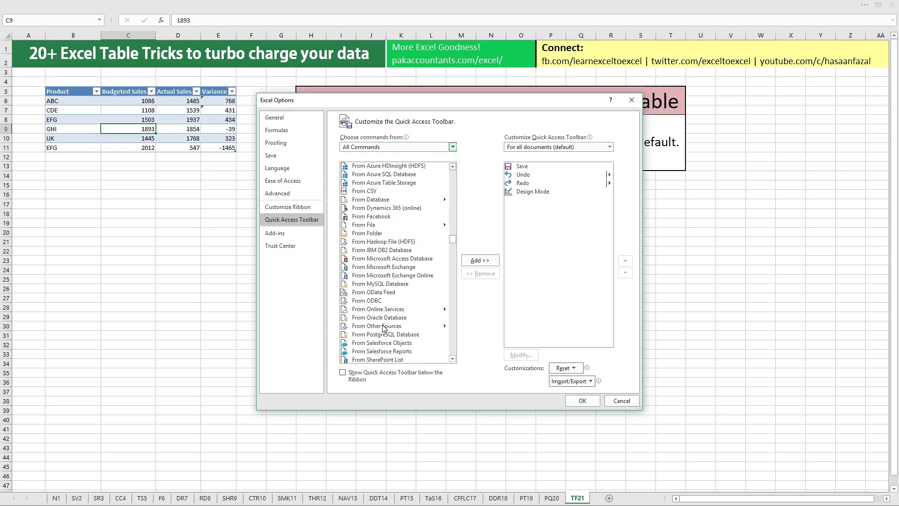
pyautogui.scroll(5, 385, 325)
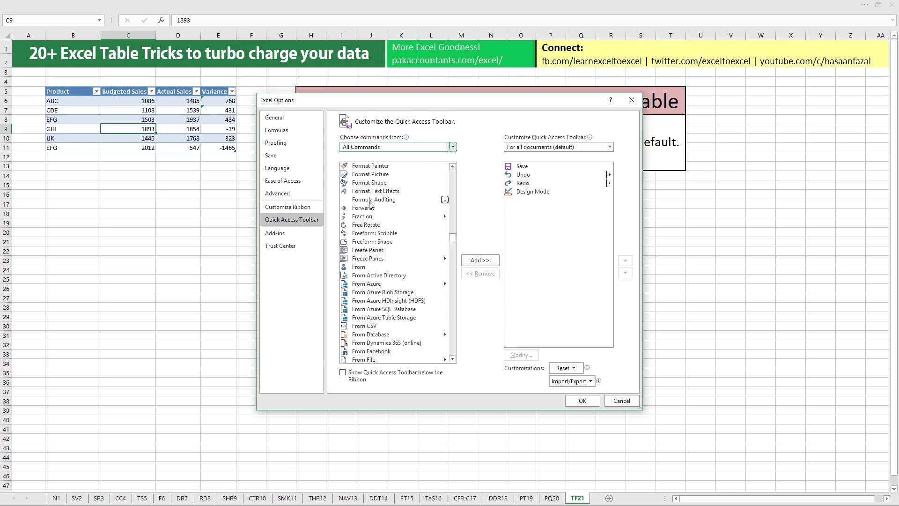
pyautogui.click(375, 267)
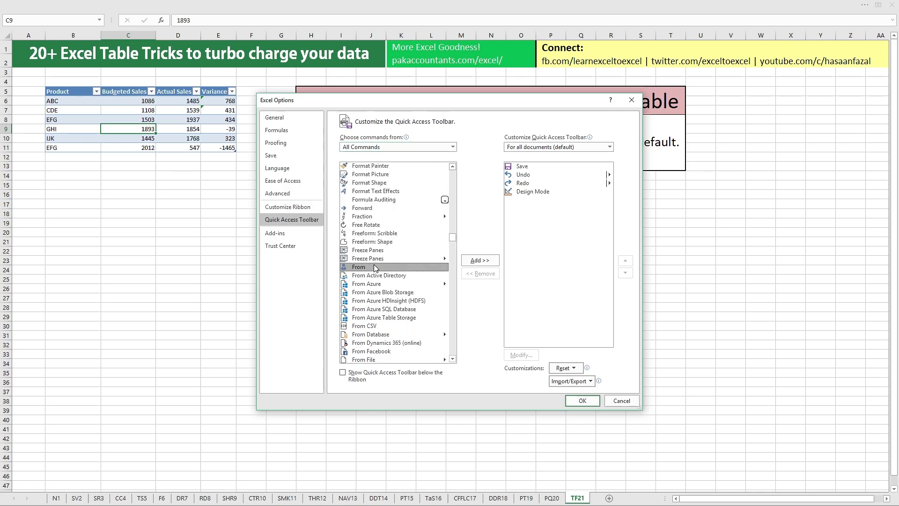
pyautogui.scroll(1, 375, 267)
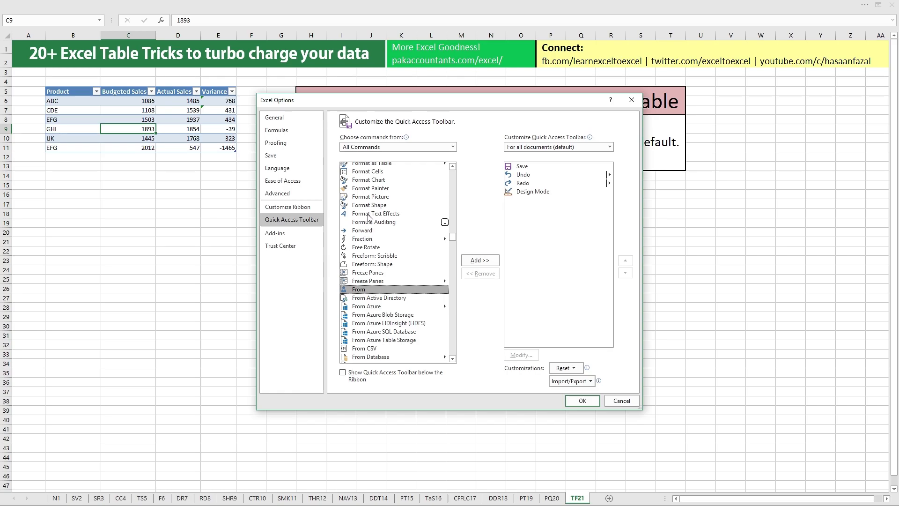
pyautogui.scroll(2, 370, 217)
pyautogui.click(367, 184)
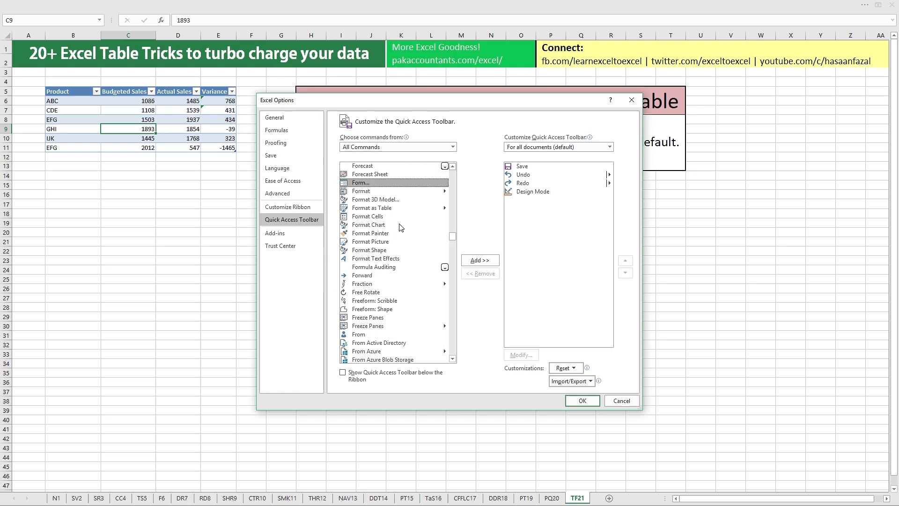
pyautogui.click(478, 261)
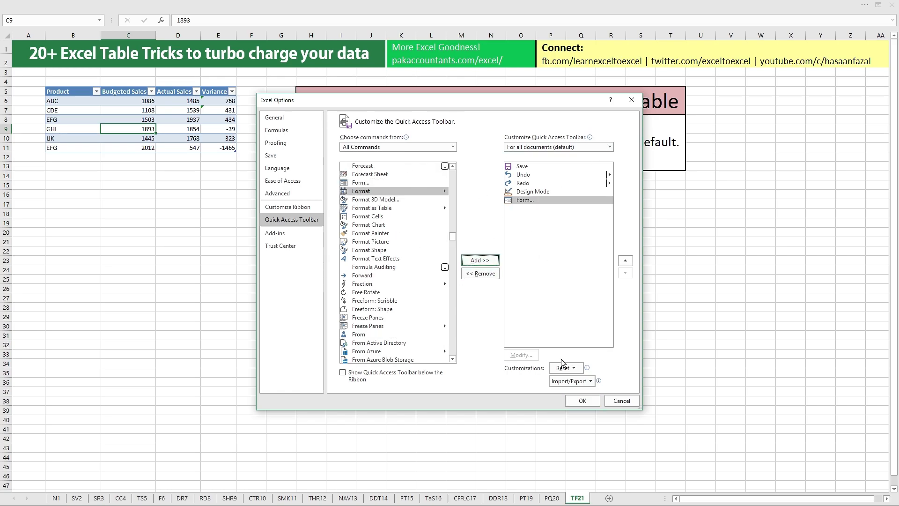
pyautogui.click(582, 401)
pyautogui.click(114, 6)
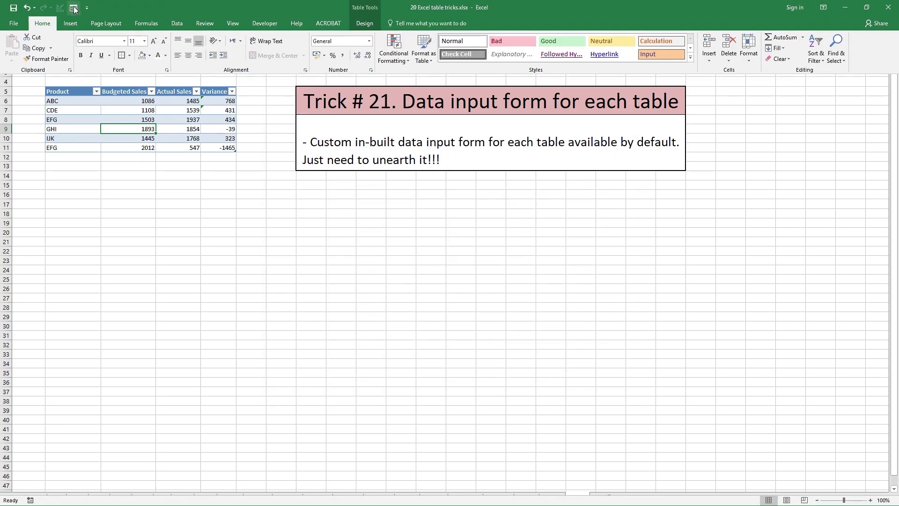
pyautogui.click(216, 174)
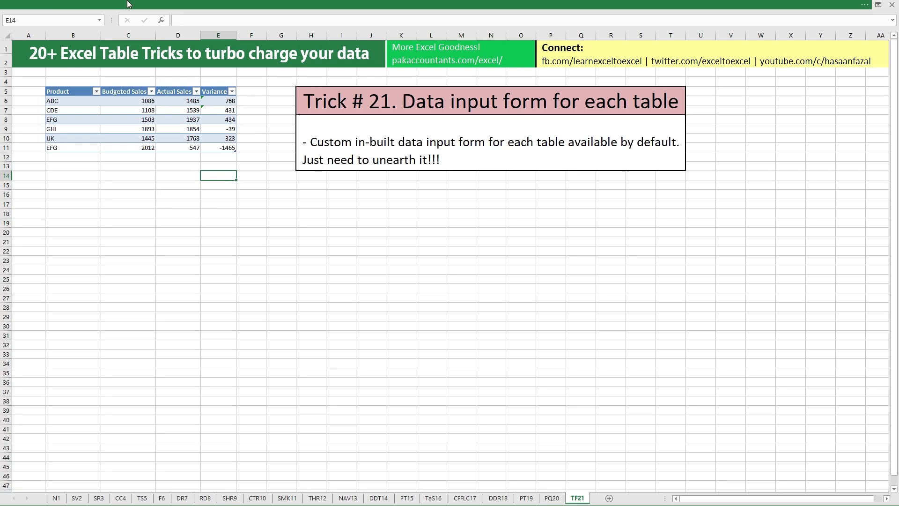
pyautogui.click(128, 4)
# Select cell C8 inside the product sales table and open the table's data input form.
pyautogui.click(125, 120)
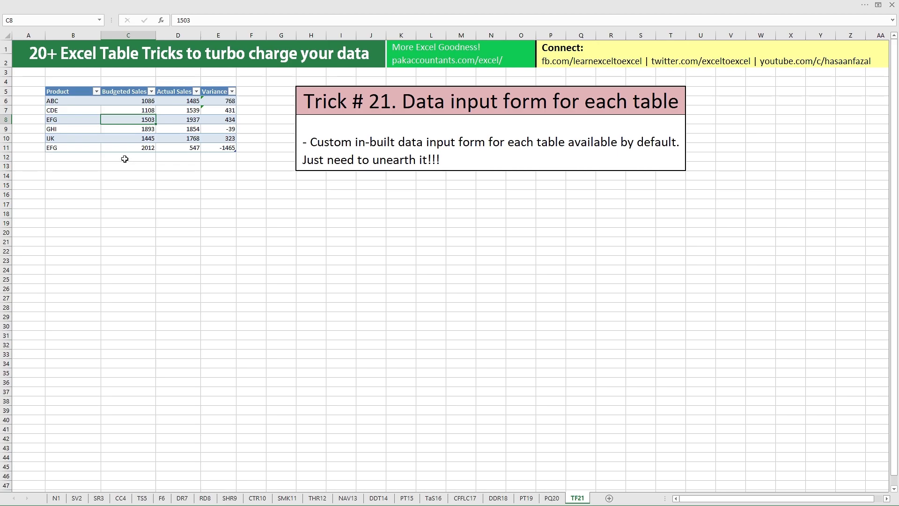
pyautogui.click(75, 5)
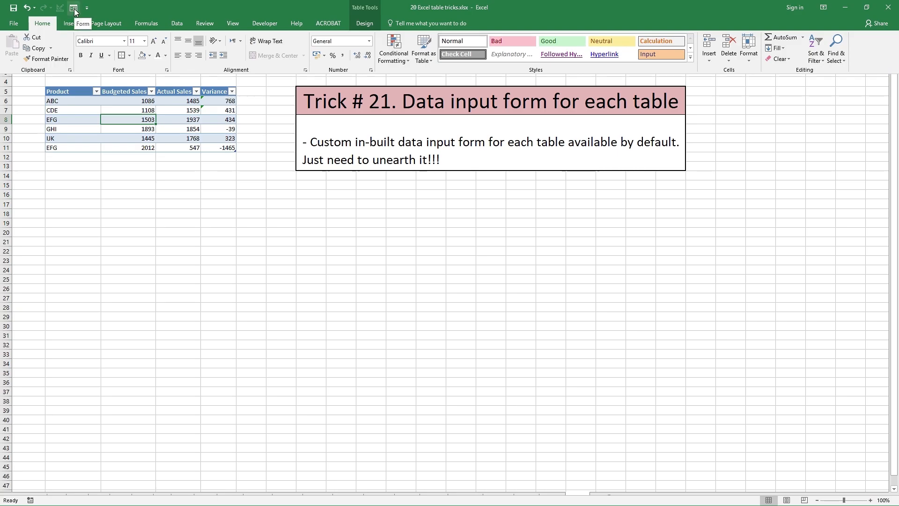
pyautogui.click(74, 11)
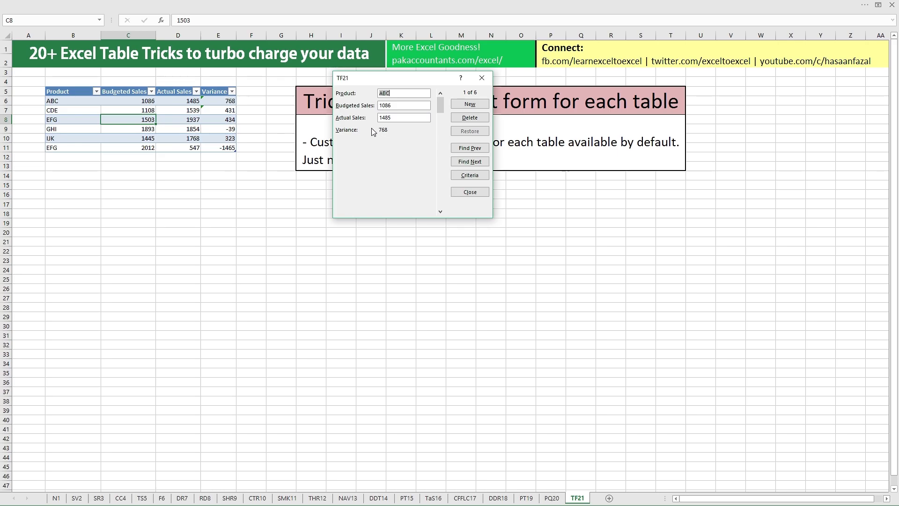
# Add a new record for Product 1 with budgeted sales 10000 and actual sales 25000, and move the form below the trick description.
pyautogui.click(473, 107)
pyautogui.write('Product')
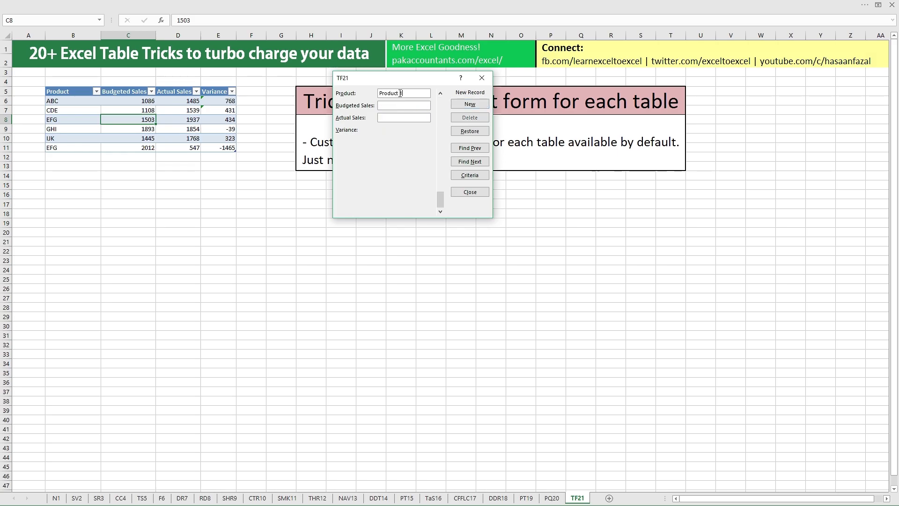
pyautogui.press('Tab')
pyautogui.write('10000')
pyautogui.write('25000')
pyautogui.click(469, 104)
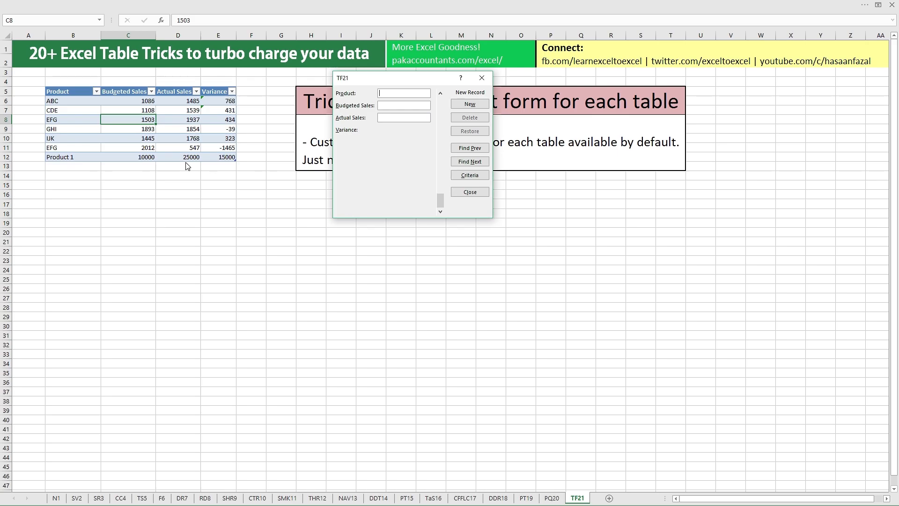
pyautogui.moveTo(393, 78); pyautogui.dragTo(406, 196)
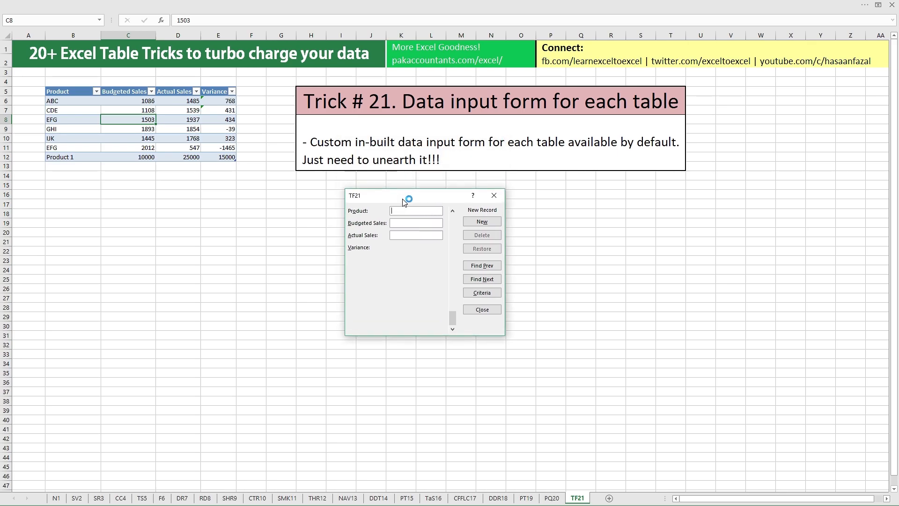